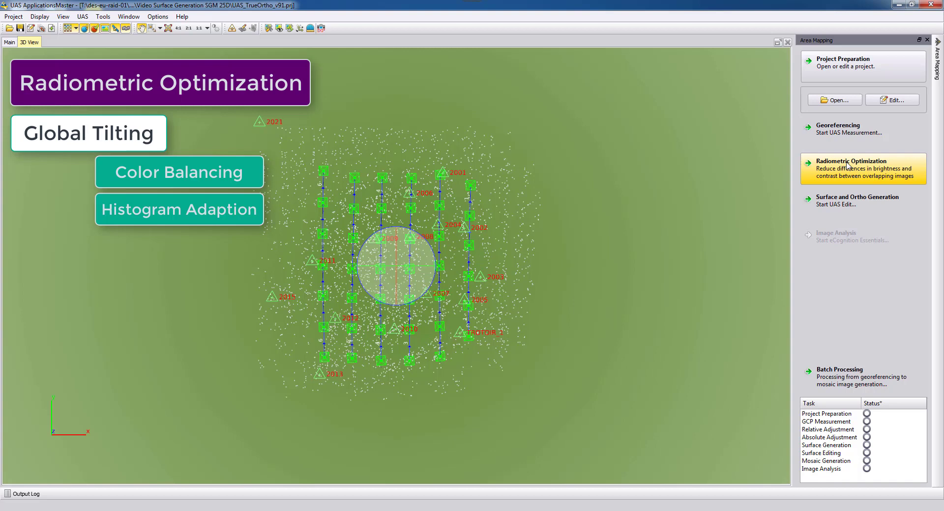
Run Radiometric Optimization to apply global tilting to all project images.
{"action": "left_click", "coordinate": [859, 171]}
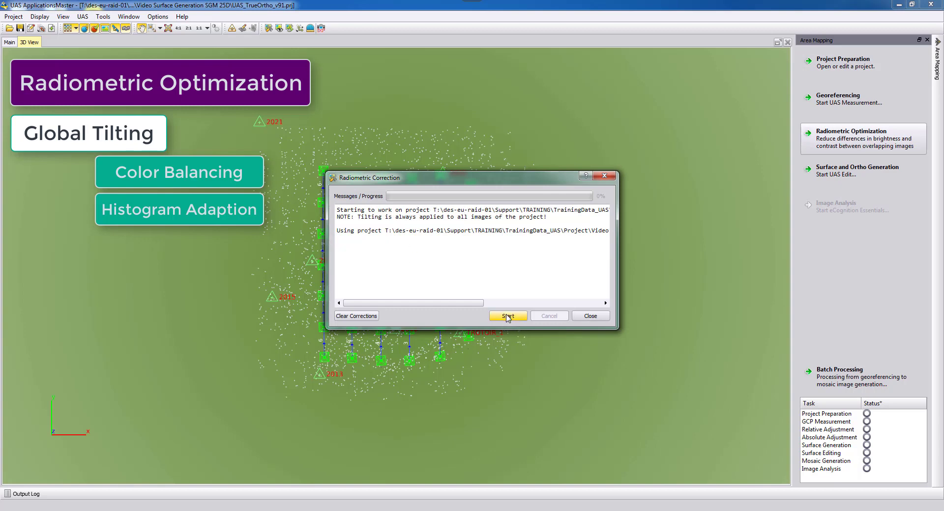
{"action": "left_click", "coordinate": [507, 318]}
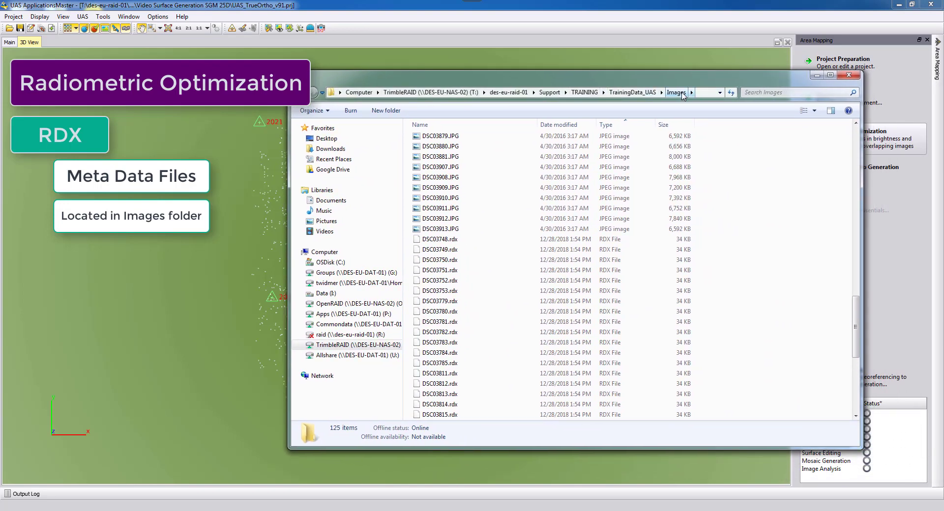
Inspect the DSC03748.rdx metadata file in the Images folder, then close the Explorer window.
{"action": "left_click", "coordinate": [606, 240]}
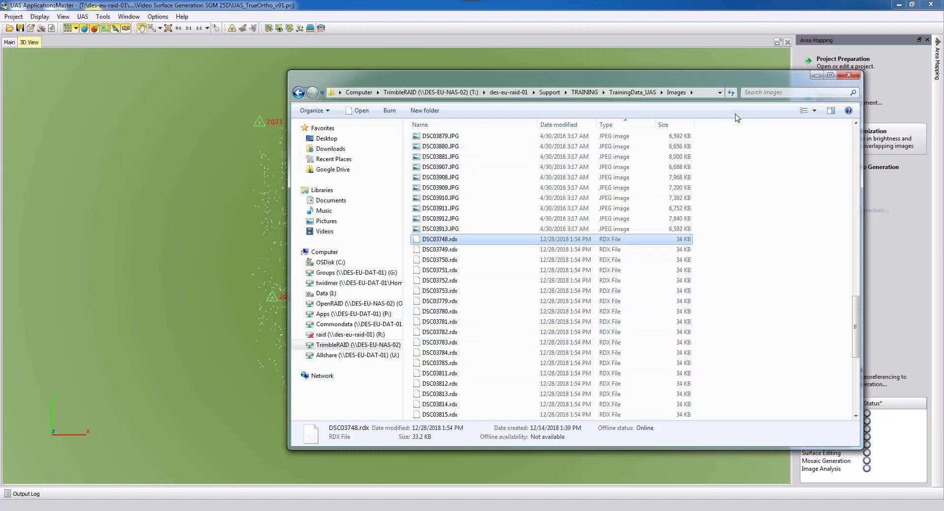
{"action": "left_click_drag", "start_coordinate": [786, 83], "coordinate": [943, 93]}
{"action": "key", "text": "alt+Tab"}
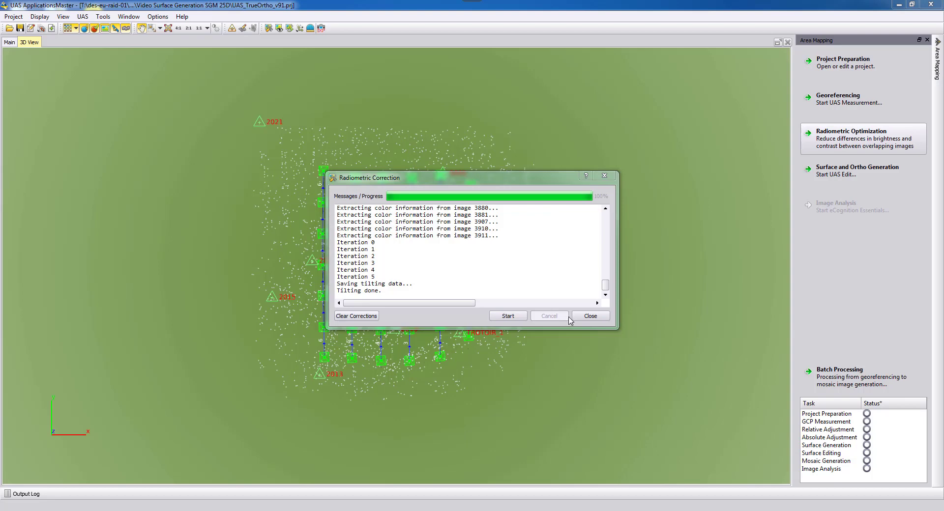
Close the finished correction, launch UAS Edit for surface and ortho generation, and dismiss the Point Cloud Manager.
{"action": "left_click", "coordinate": [589, 317]}
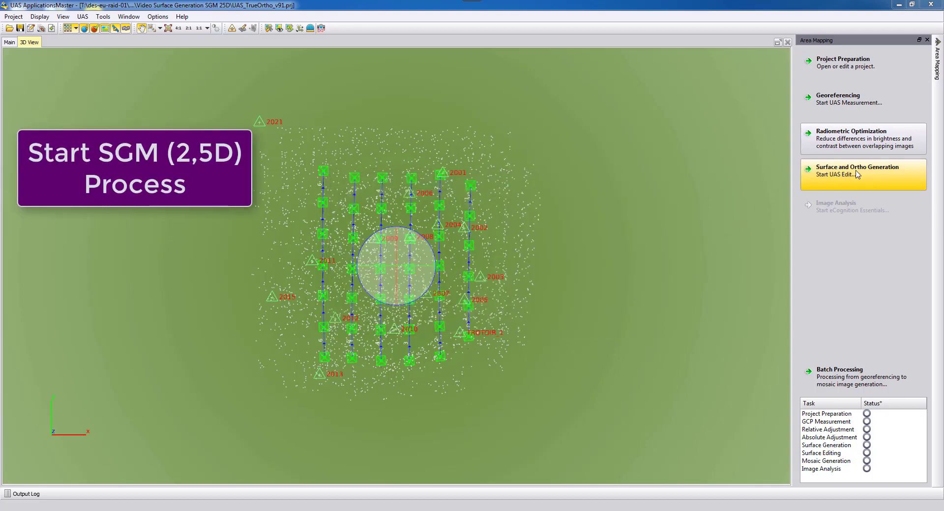
{"action": "left_click", "coordinate": [861, 177]}
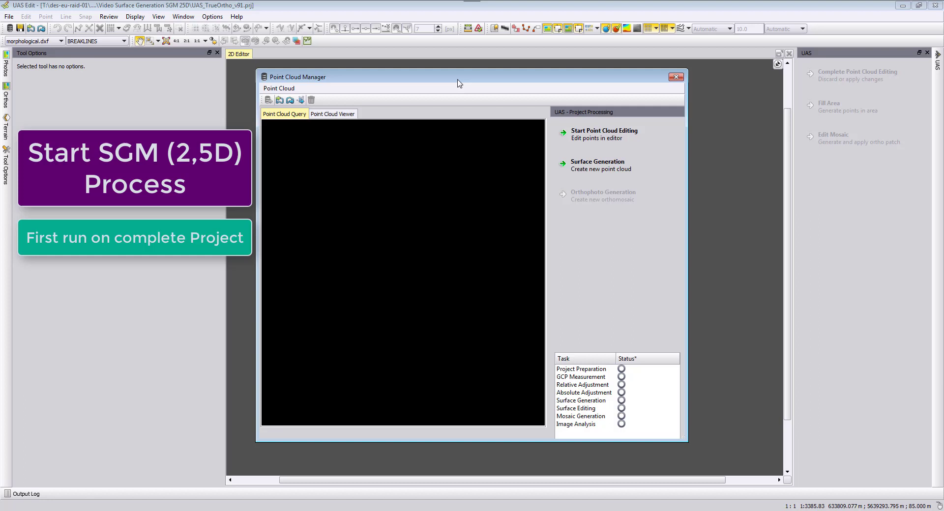
{"action": "left_click_drag", "start_coordinate": [458, 79], "coordinate": [489, 78]}
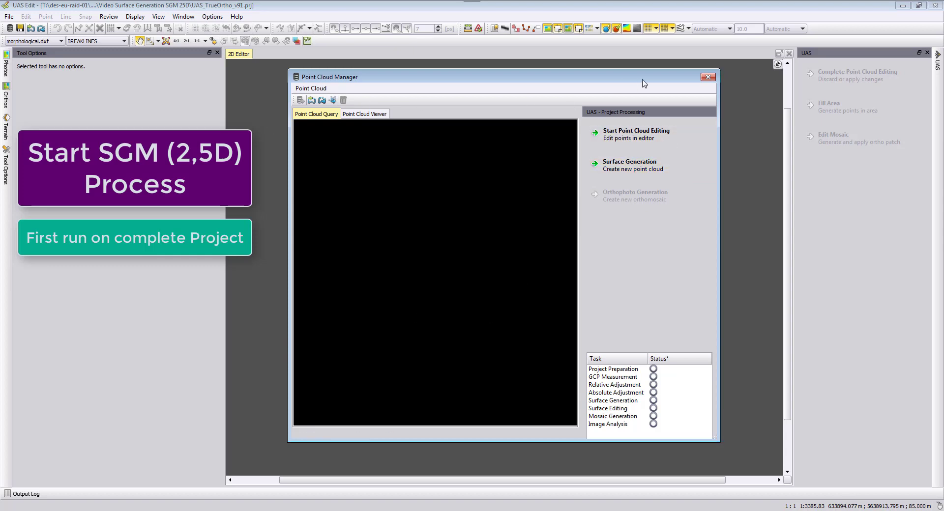
{"action": "left_click", "coordinate": [707, 76]}
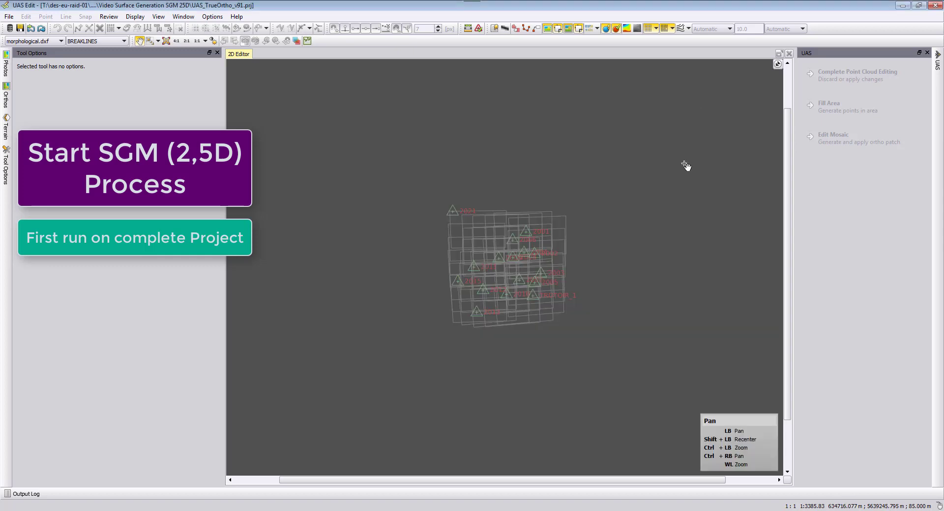
Reopen the Point Cloud Manager via File > Point Cloud and open the Surface Generation parameters.
{"action": "left_click", "coordinate": [9, 17]}
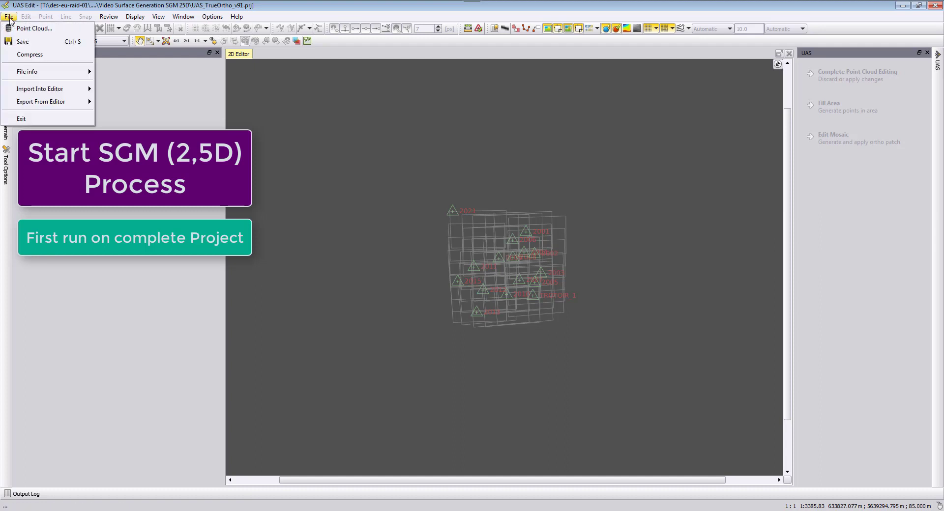
{"action": "left_click", "coordinate": [22, 27]}
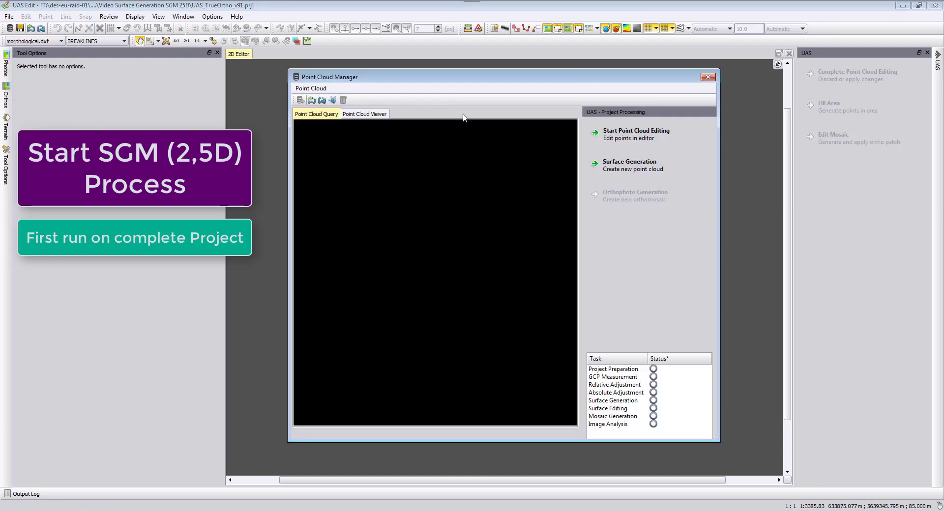
{"action": "left_click", "coordinate": [633, 168]}
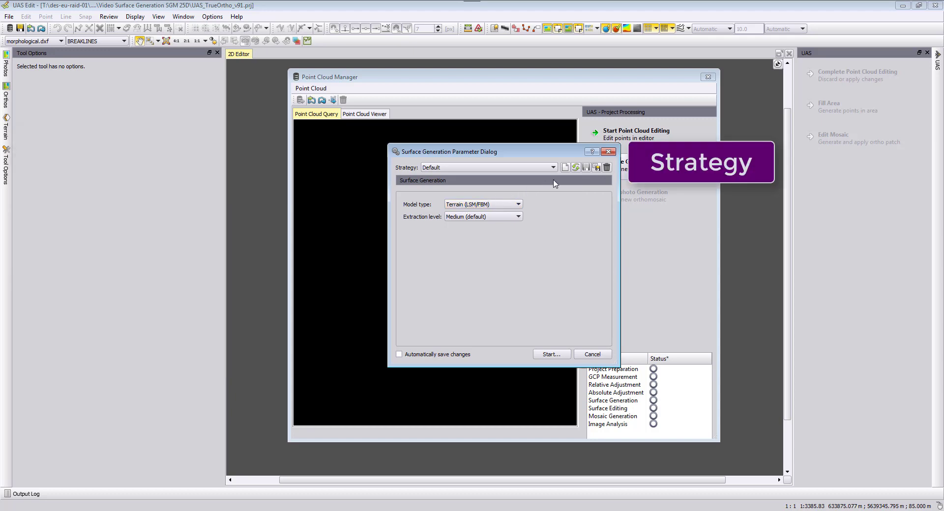
Add a strategy named SGM_25D and set its model type to Surface (SGM_2.5D).
{"action": "left_click", "coordinate": [565, 168]}
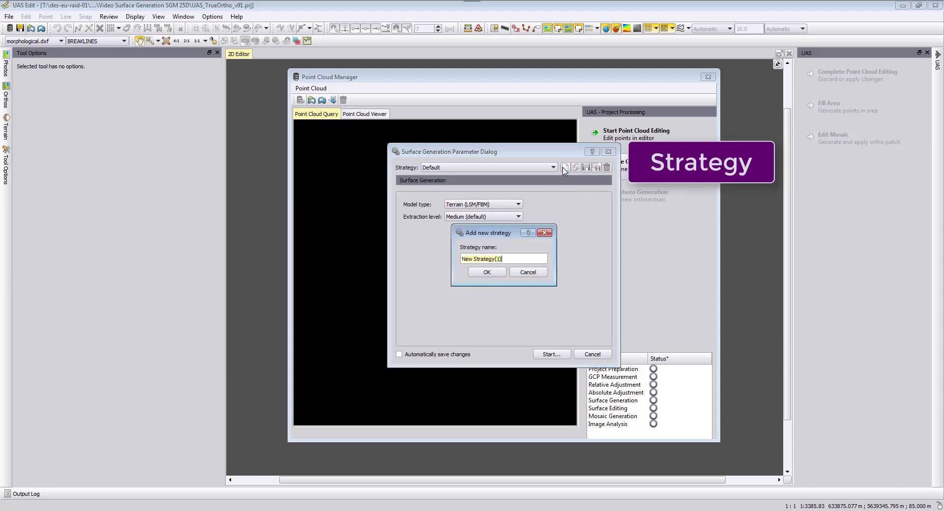
{"action": "type", "text": "SGM_25D"}
{"action": "left_click", "coordinate": [494, 274]}
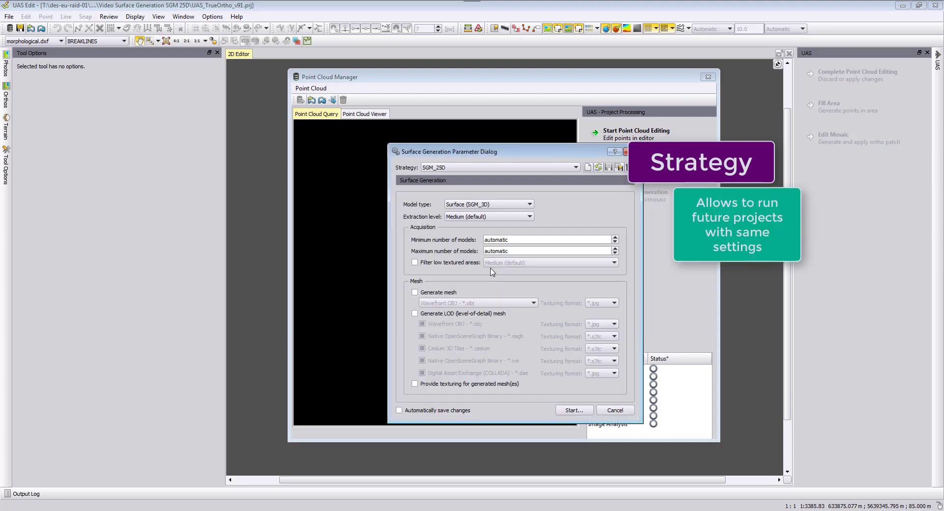
{"action": "left_click", "coordinate": [520, 206]}
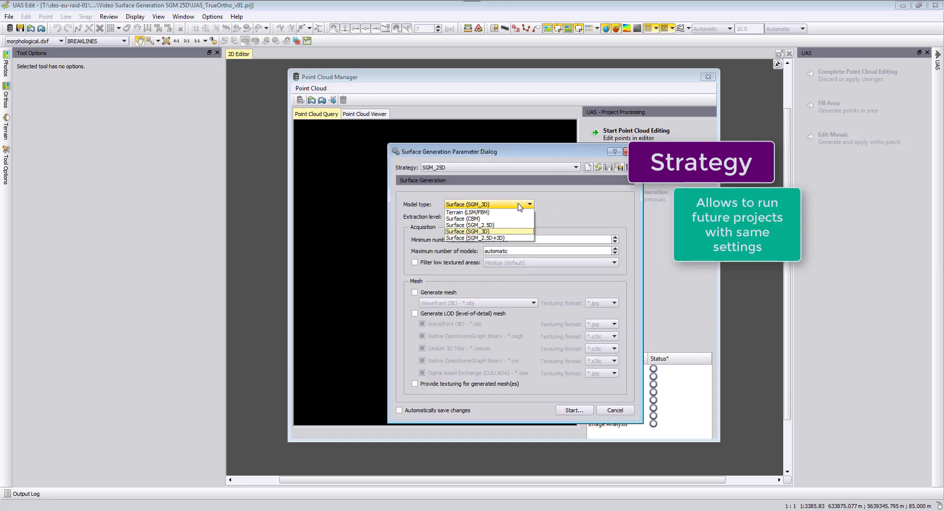
{"action": "left_click", "coordinate": [481, 225]}
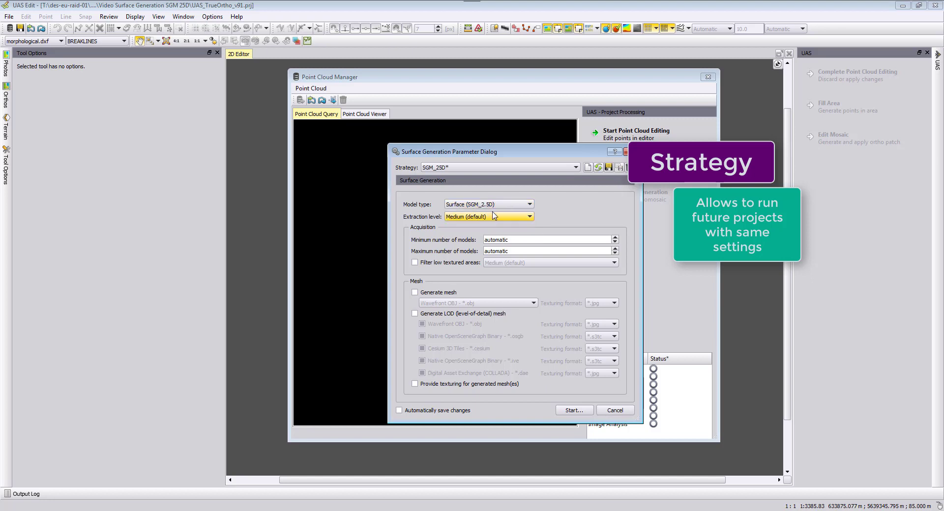
{"action": "left_click", "coordinate": [514, 208]}
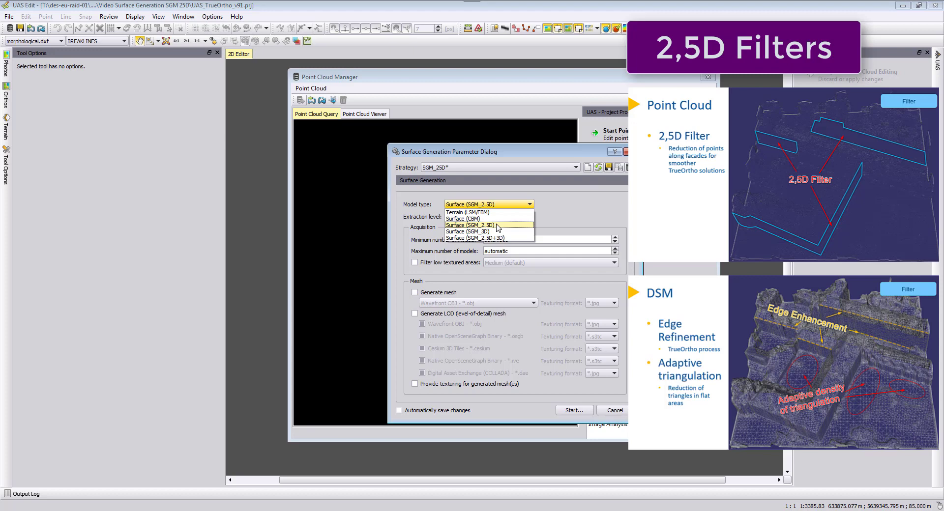
{"action": "left_click", "coordinate": [497, 225]}
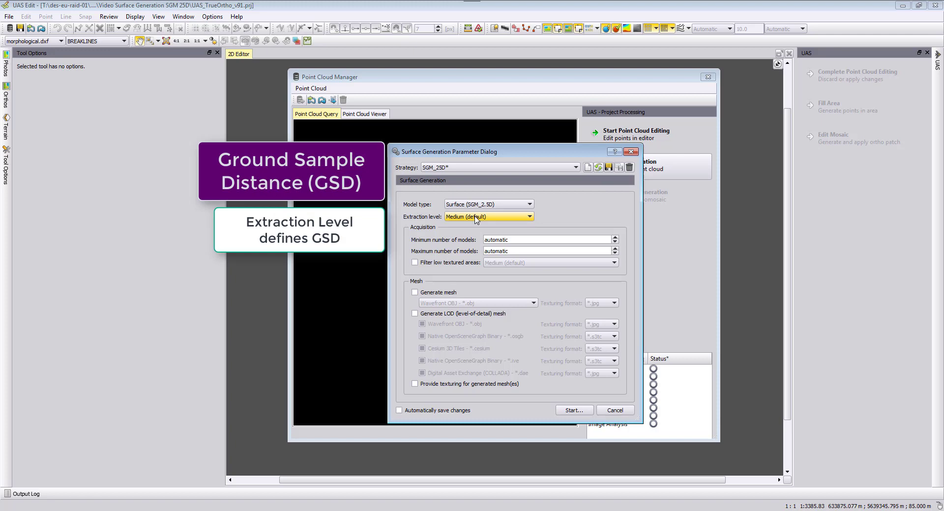
{"action": "left_click", "coordinate": [480, 219]}
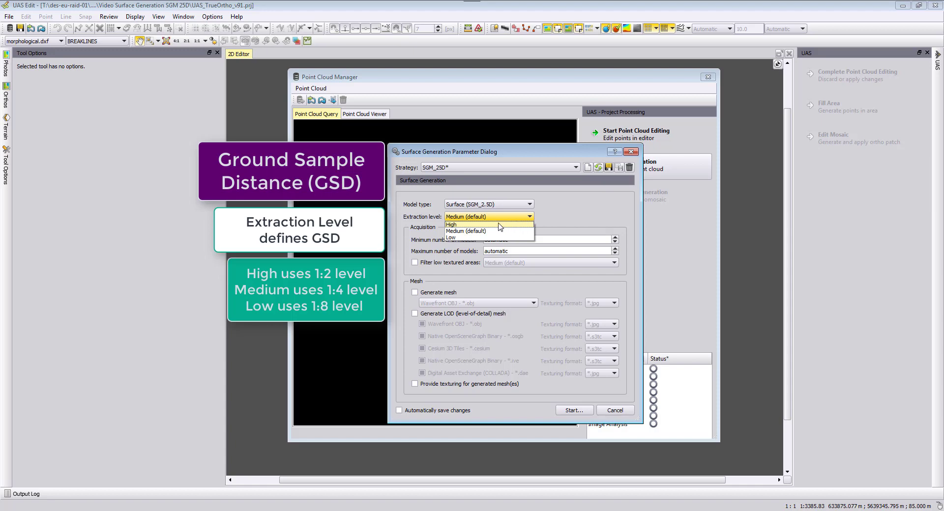
{"action": "left_click", "coordinate": [557, 217]}
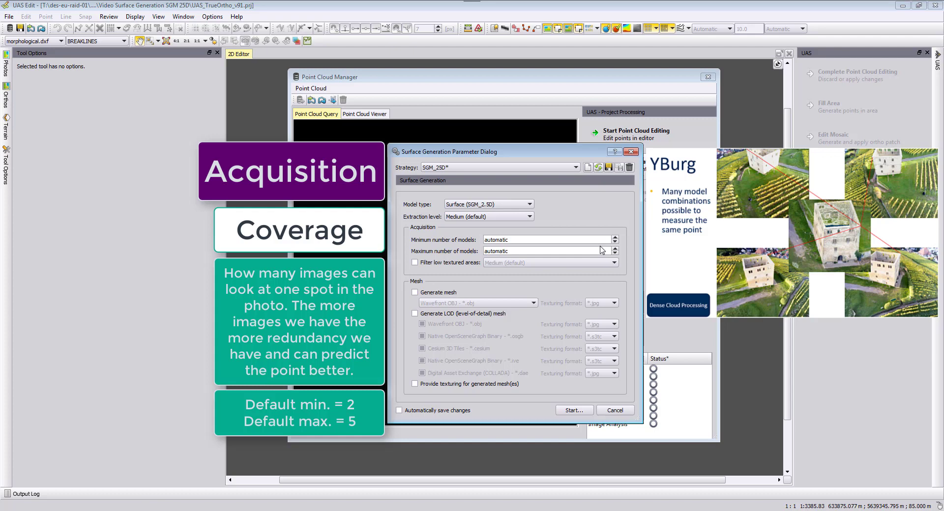
{"action": "left_click", "coordinate": [614, 237]}
{"action": "left_click", "coordinate": [614, 237]}
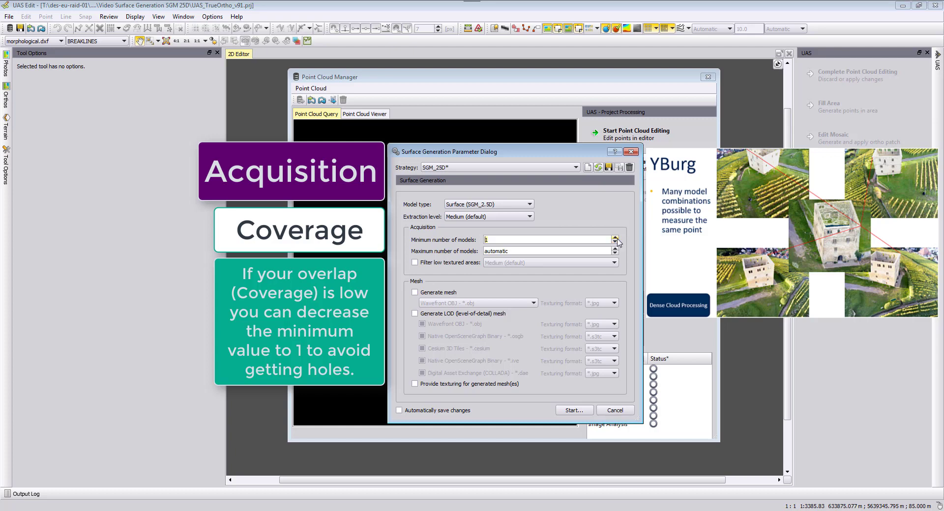
{"action": "left_click", "coordinate": [615, 243]}
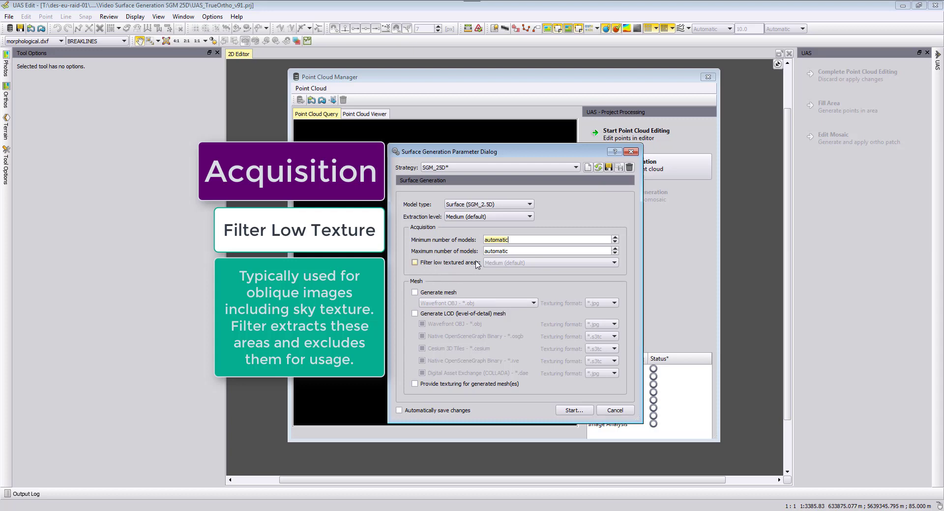
{"action": "left_click", "coordinate": [418, 264]}
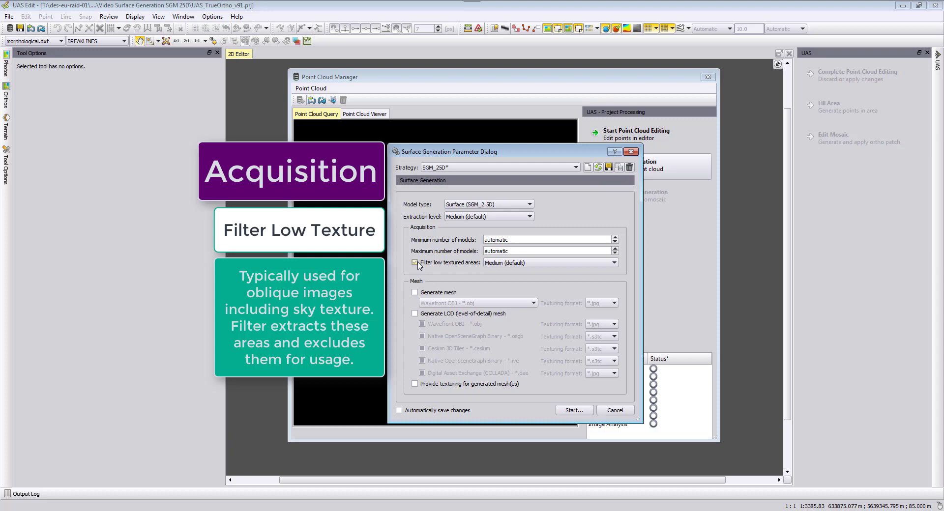
{"action": "left_click", "coordinate": [534, 263]}
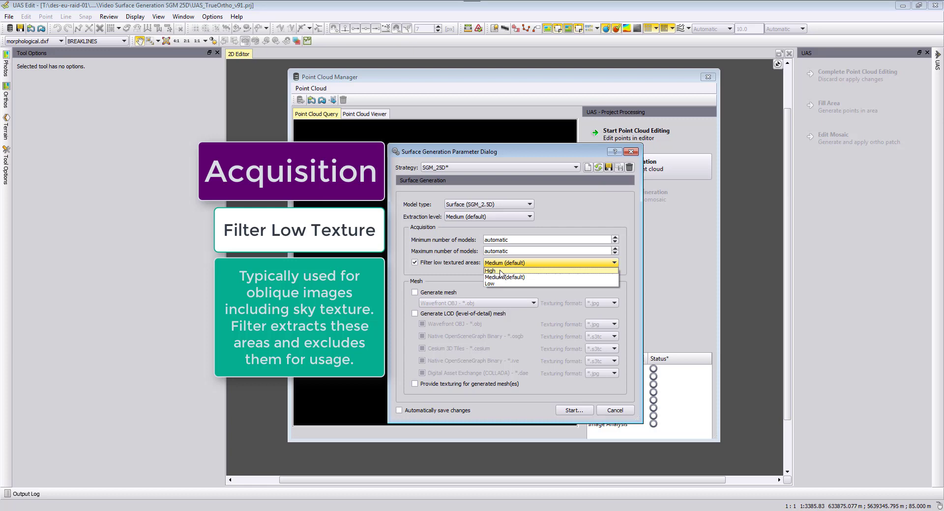
{"action": "left_click", "coordinate": [445, 266]}
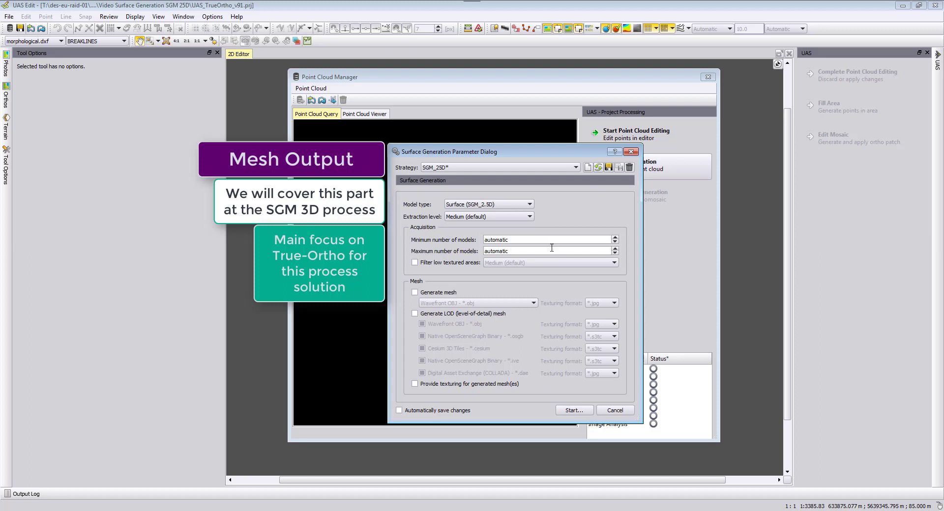
Set the extraction level to High and save the SGM_25D strategy.
{"action": "left_click", "coordinate": [457, 217]}
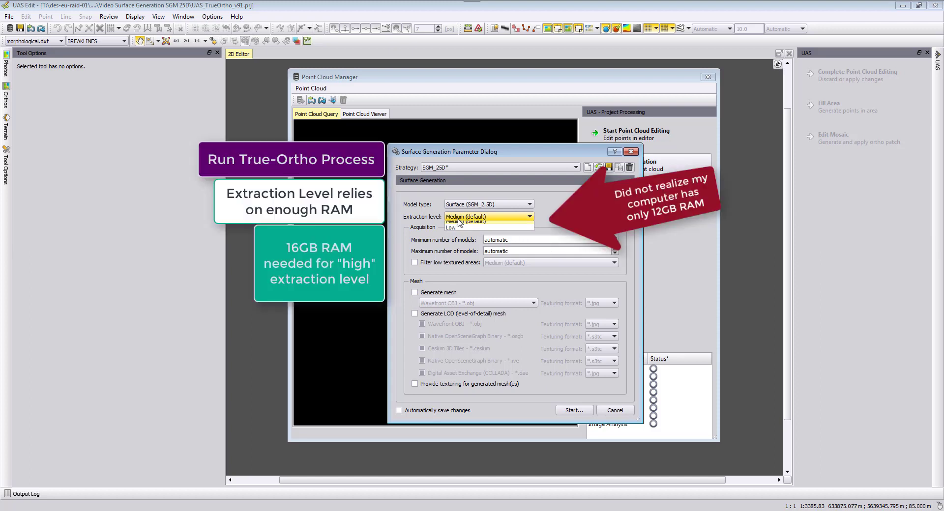
{"action": "left_click", "coordinate": [460, 227]}
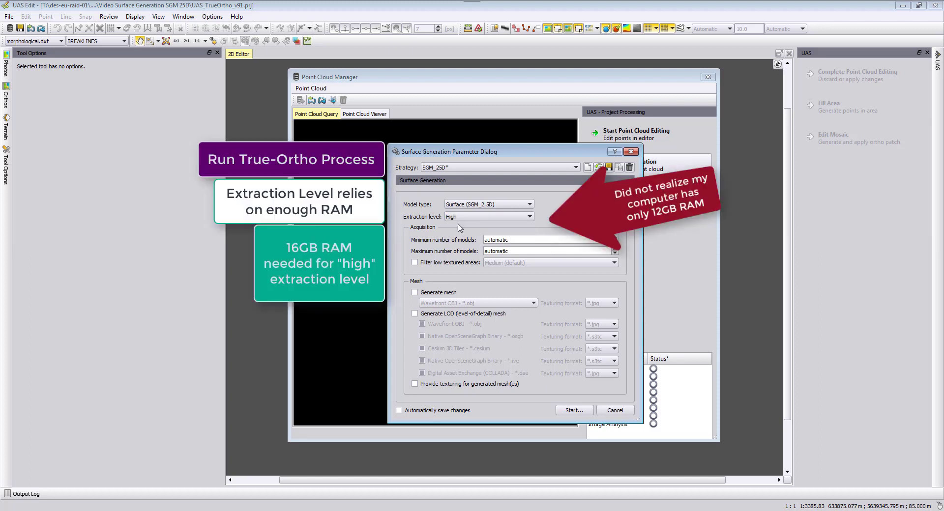
{"action": "left_click", "coordinate": [608, 168]}
Keep High extraction and start surface generation, which triggers the 16 GB memory warning.
{"action": "left_click", "coordinate": [468, 217]}
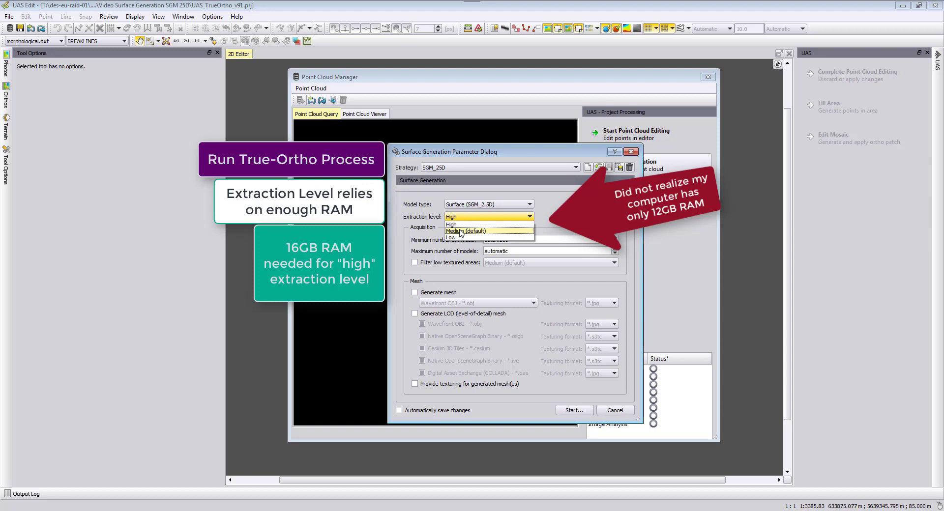
{"action": "left_click", "coordinate": [493, 225]}
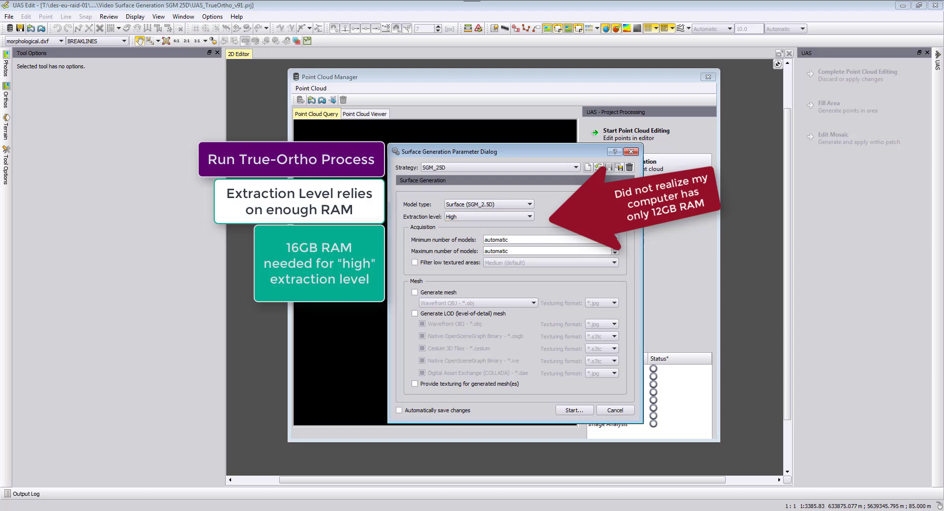
{"action": "left_click", "coordinate": [576, 411]}
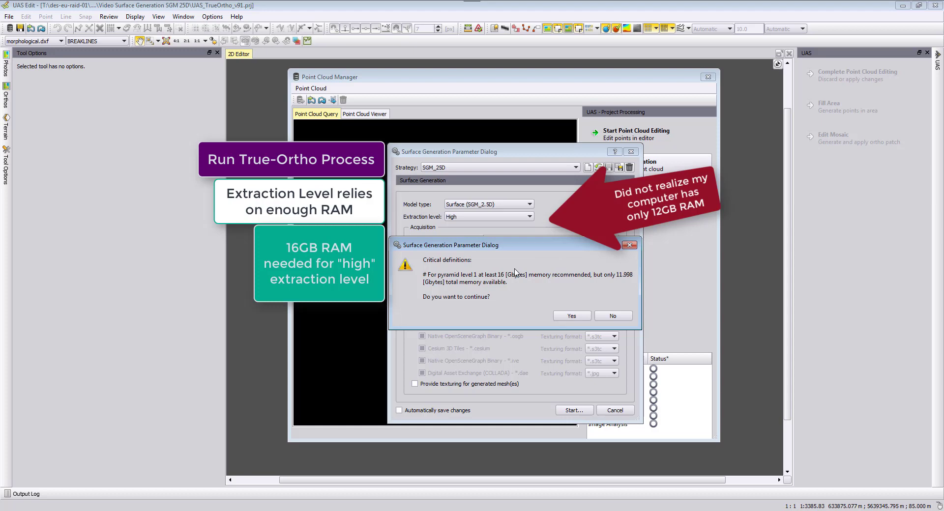
Decline the memory warning, switch to Medium (default) extraction, and start generation, replacing the existing point cloud.
{"action": "left_click", "coordinate": [608, 316]}
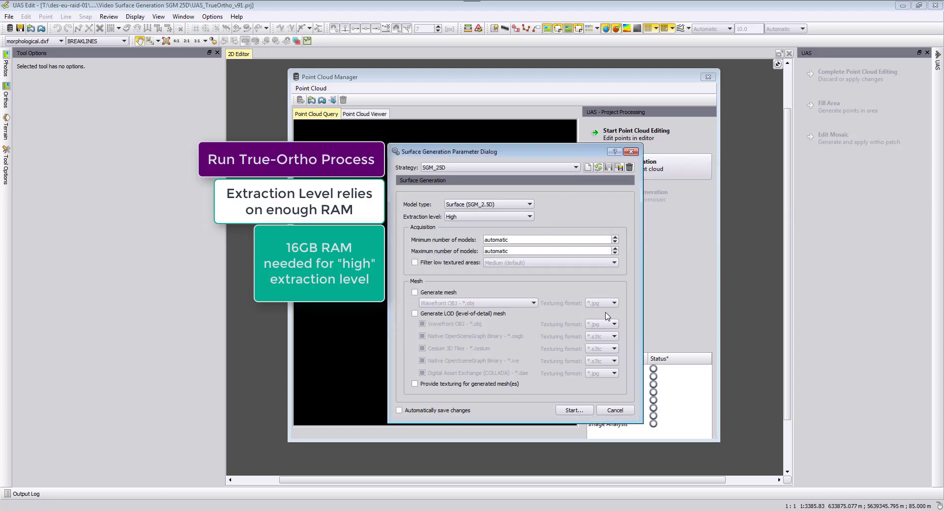
{"action": "left_click", "coordinate": [472, 217]}
{"action": "left_click", "coordinate": [471, 231]}
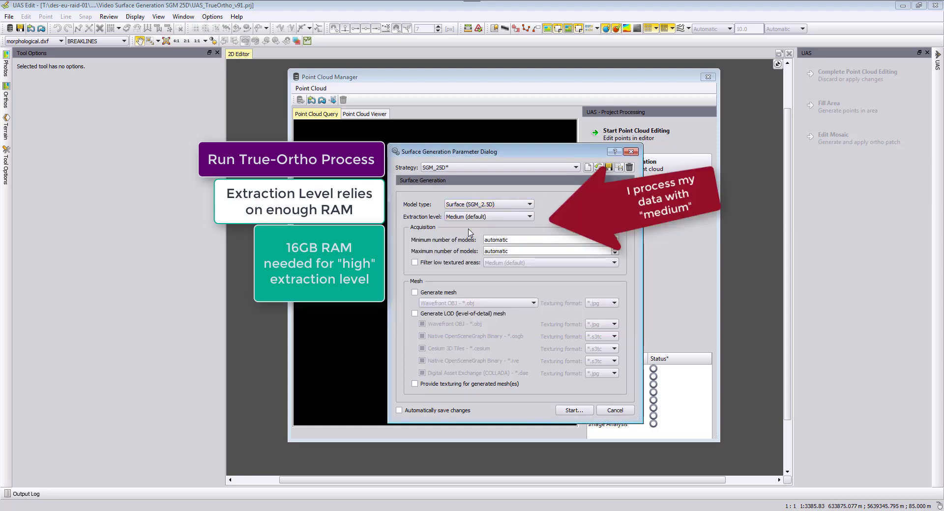
{"action": "left_click", "coordinate": [573, 411]}
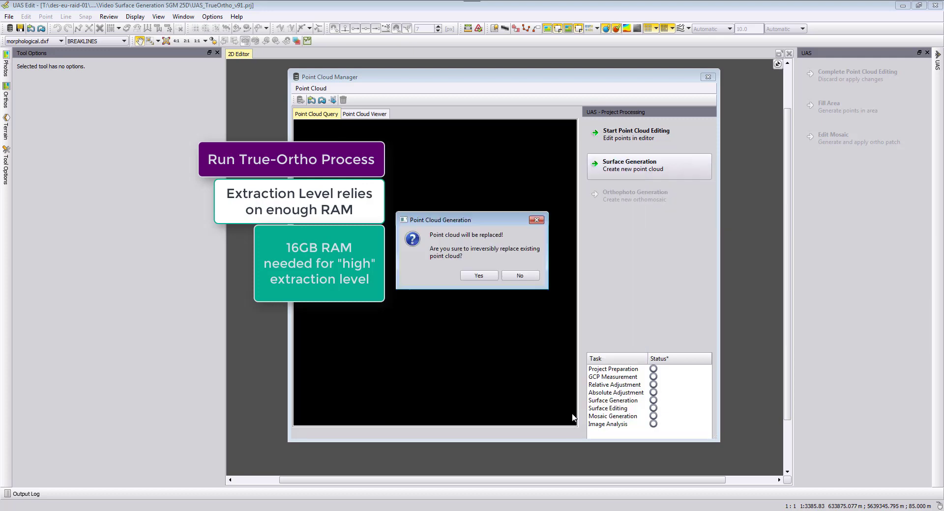
{"action": "left_click", "coordinate": [491, 277]}
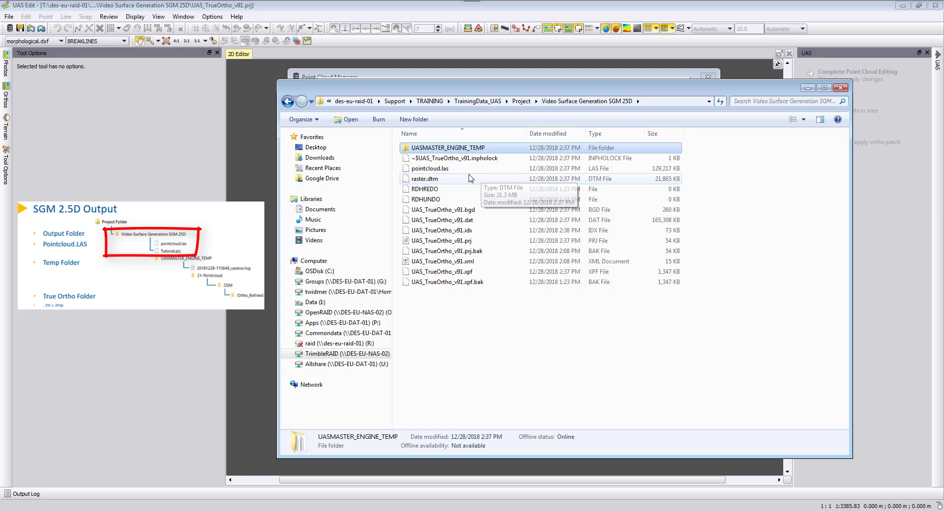
Check the pointcloud.las details in the project folder, then close Explorer.
{"action": "left_click", "coordinate": [444, 169]}
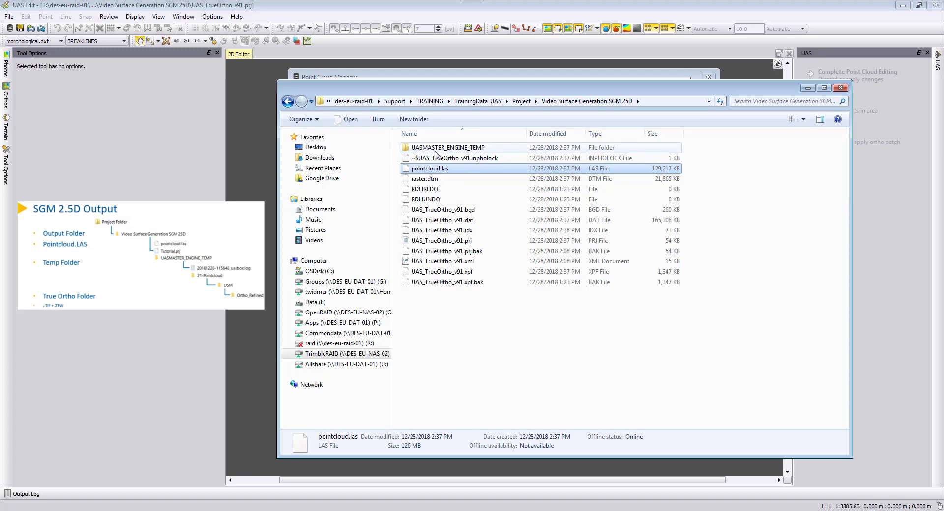
{"action": "mouse_move", "coordinate": [435, 152]}
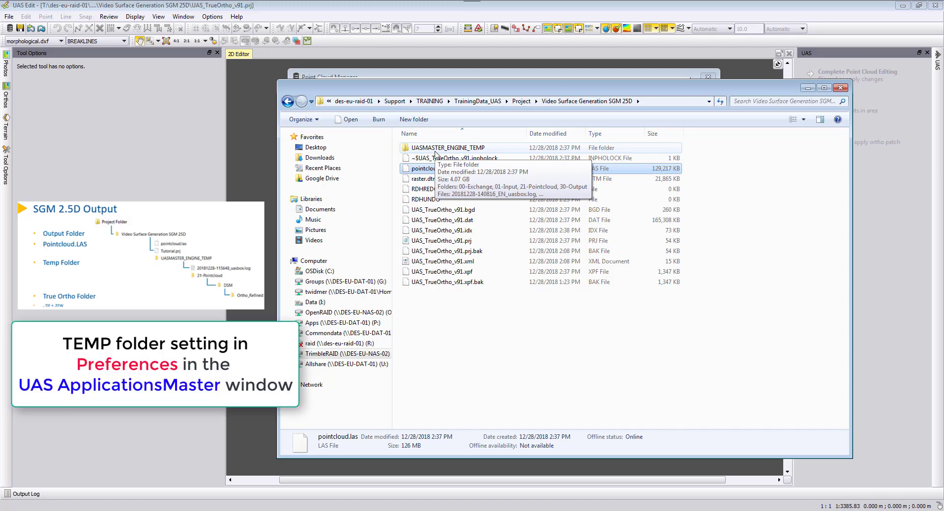
{"action": "key", "text": "alt+Tab"}
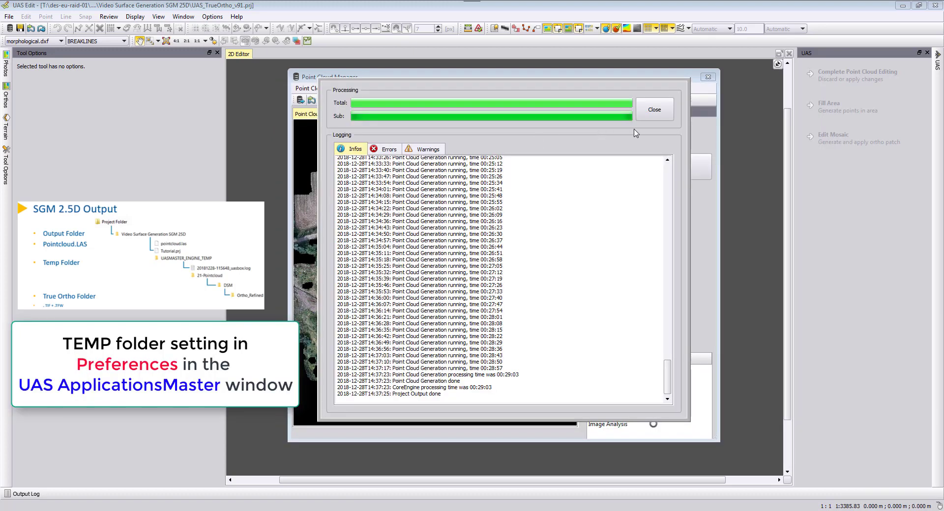
Close the processing log, open Preferences on the Workspace page, and switch to UAS ApplicationsMaster.
{"action": "left_click", "coordinate": [648, 117]}
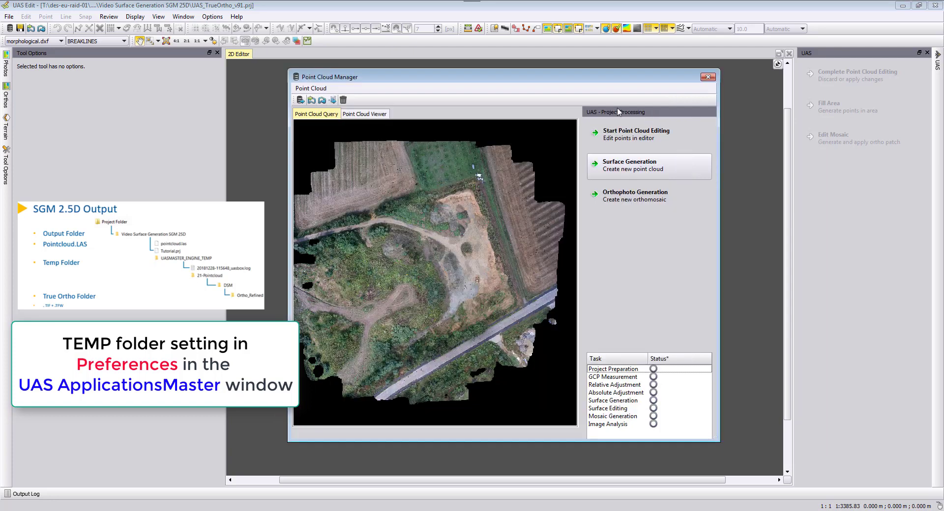
{"action": "left_click", "coordinate": [205, 18]}
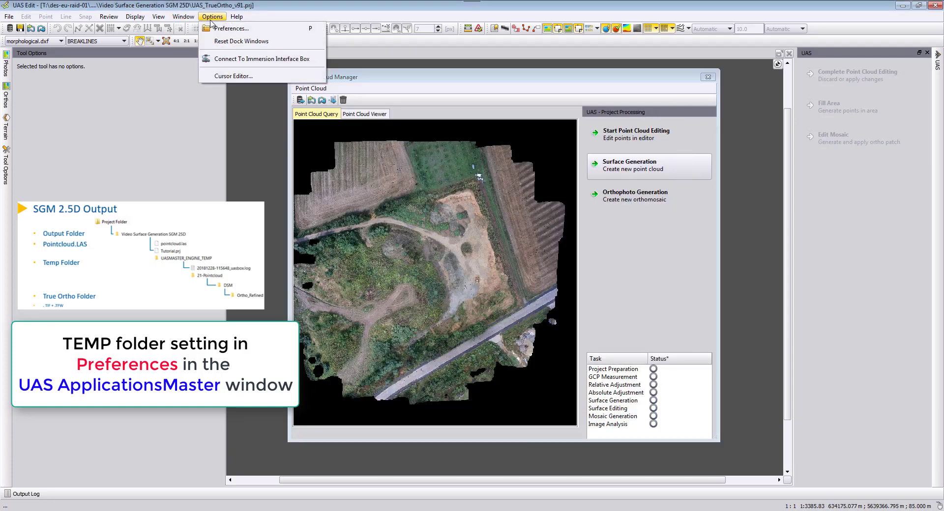
{"action": "left_click", "coordinate": [230, 31]}
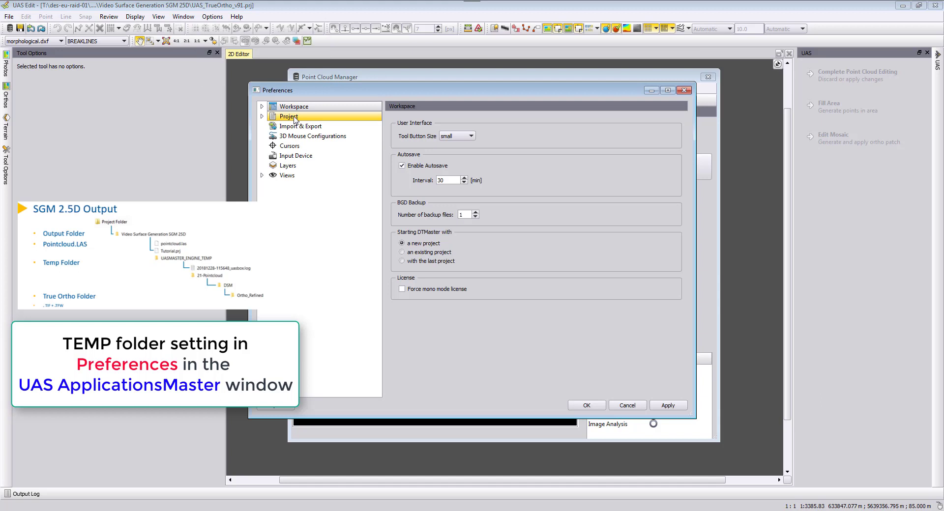
{"action": "double_click", "coordinate": [295, 109]}
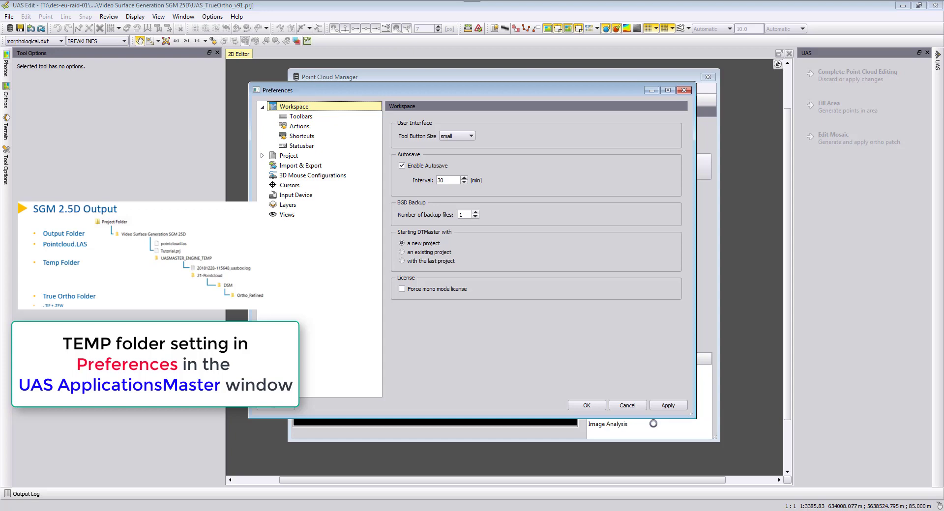
{"action": "left_click", "coordinate": [257, 510]}
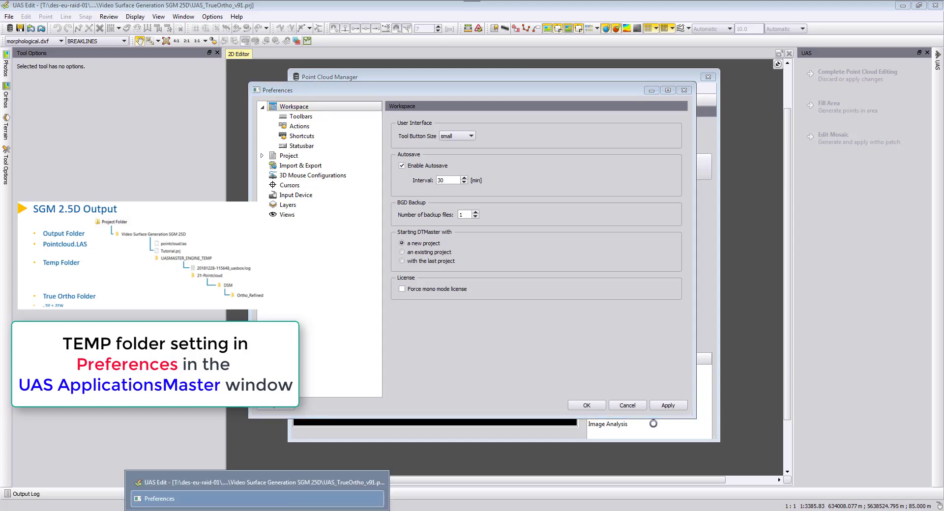
{"action": "left_click", "coordinate": [159, 498]}
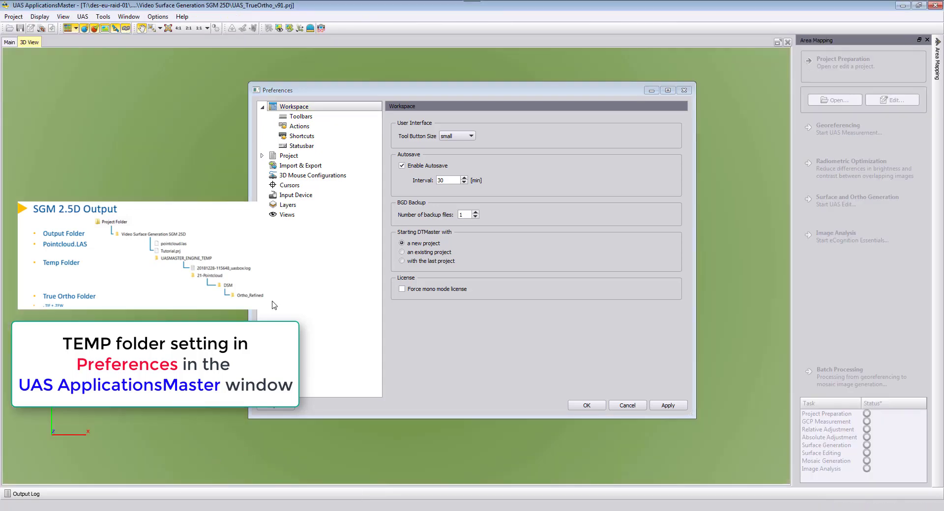
Confirm the engine working directory is Project directory, cancel both Preferences dialogs, and return to UAS Edit.
{"action": "left_click", "coordinate": [157, 17]}
{"action": "left_click", "coordinate": [175, 28]}
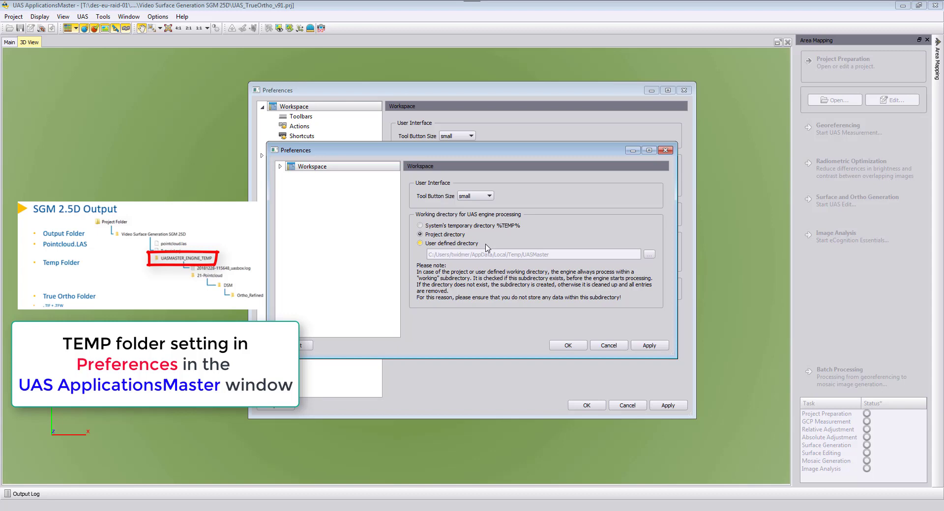
{"action": "left_click", "coordinate": [608, 345]}
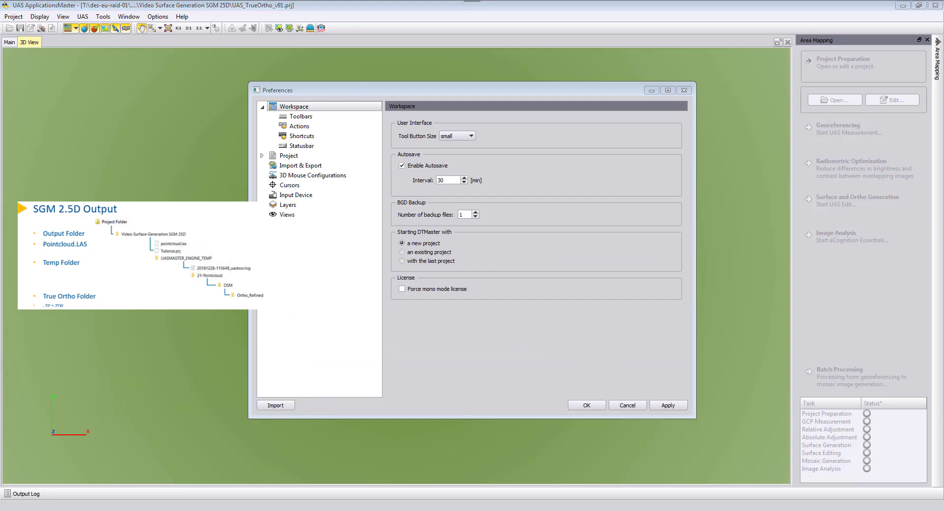
{"action": "left_click", "coordinate": [224, 499]}
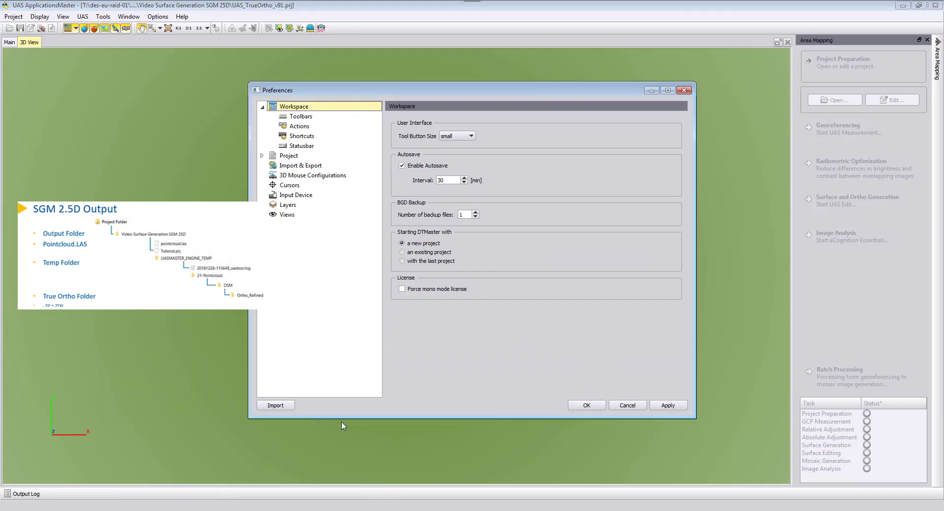
{"action": "left_click", "coordinate": [626, 406]}
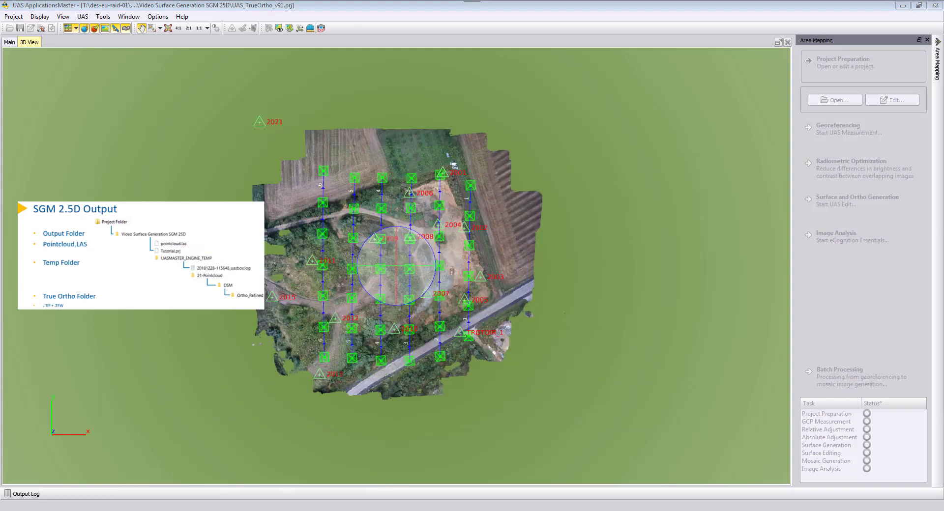
{"action": "key", "text": "alt+Tab"}
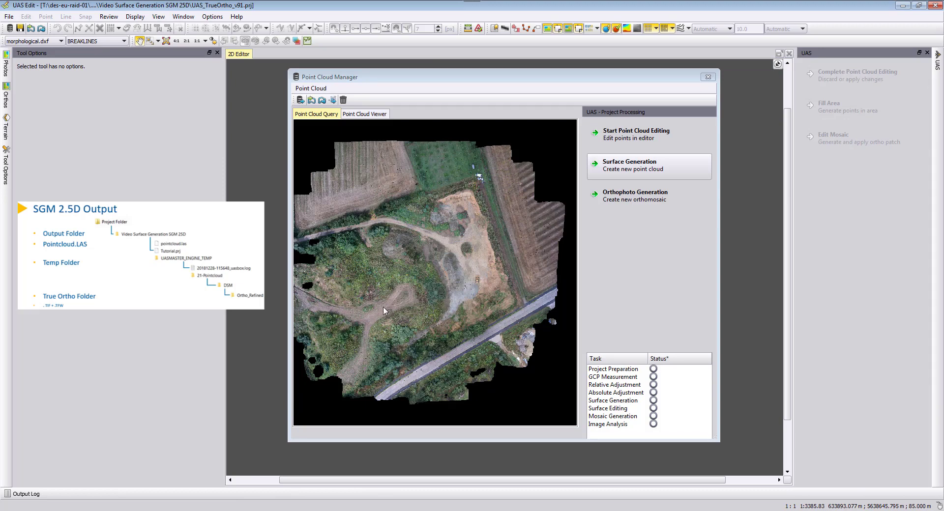
Browse UASMASTER_ENGINE_TEMP > 21-Pointcloud > DSM > Ortho_Refined to list its 235 ortho tile files.
{"action": "key", "text": "alt+Tab"}
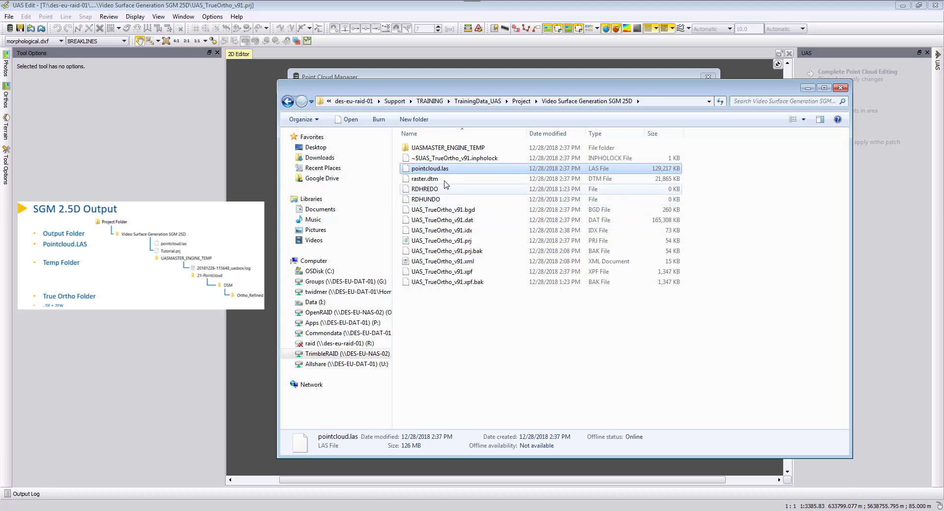
{"action": "double_click", "coordinate": [443, 149]}
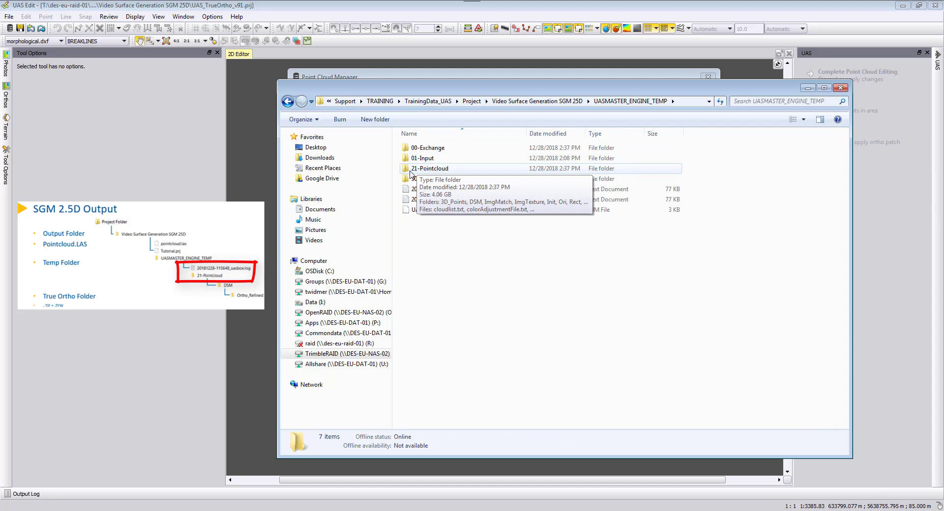
{"action": "double_click", "coordinate": [441, 172]}
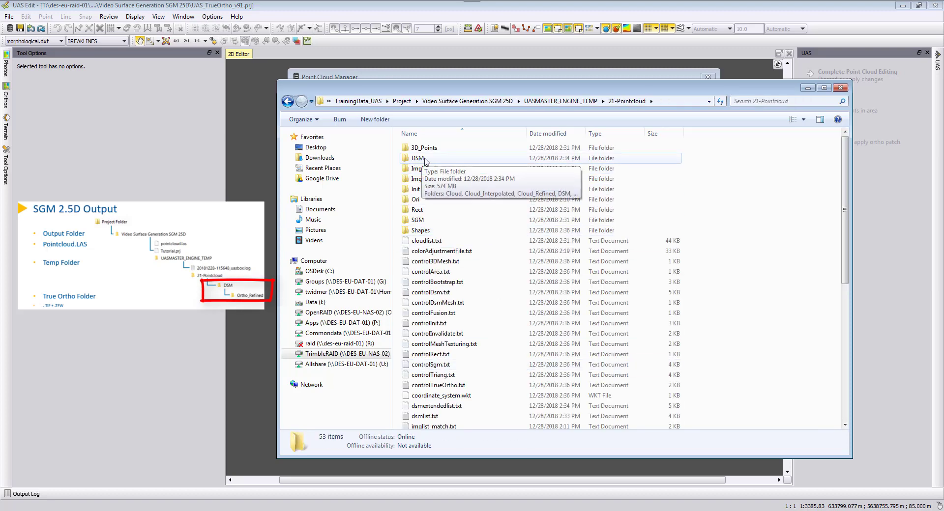
{"action": "double_click", "coordinate": [423, 159]}
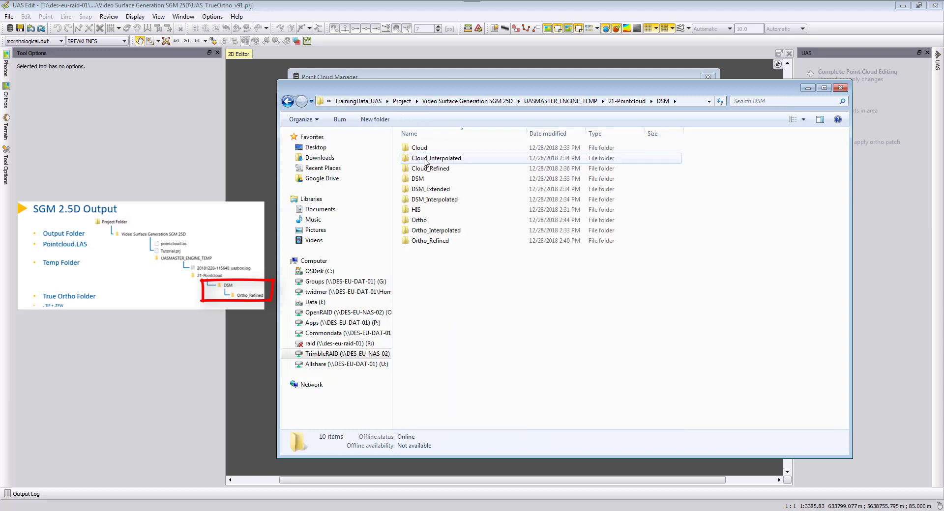
{"action": "double_click", "coordinate": [447, 241]}
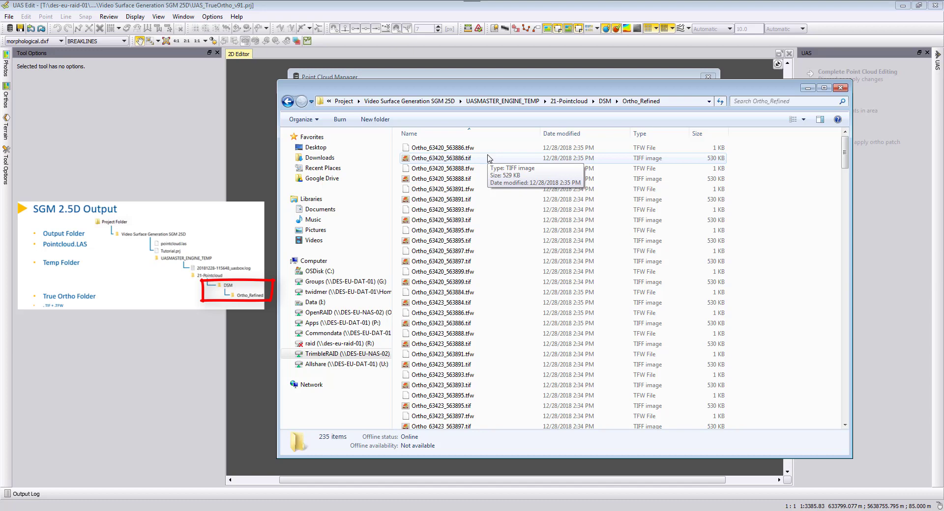
{"action": "left_click", "coordinate": [473, 149]}
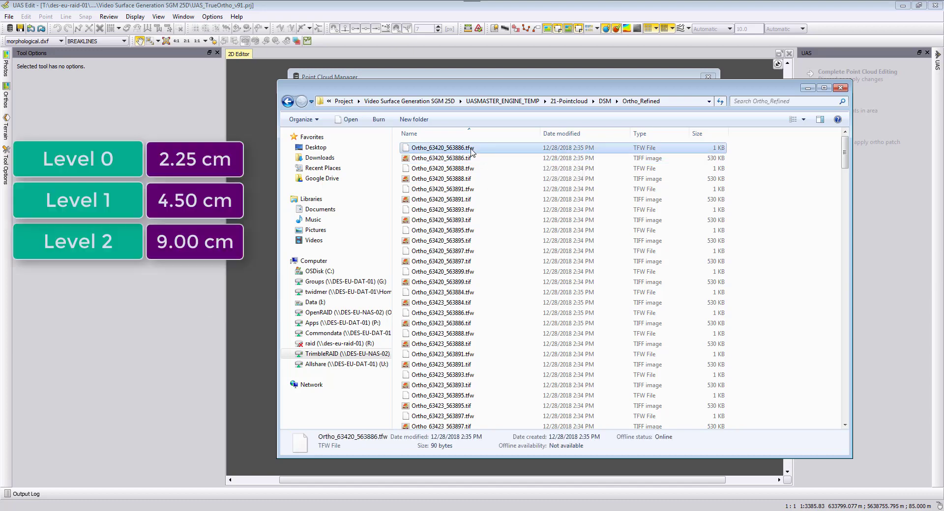
{"action": "right_click", "coordinate": [469, 150]}
{"action": "left_click", "coordinate": [492, 167]}
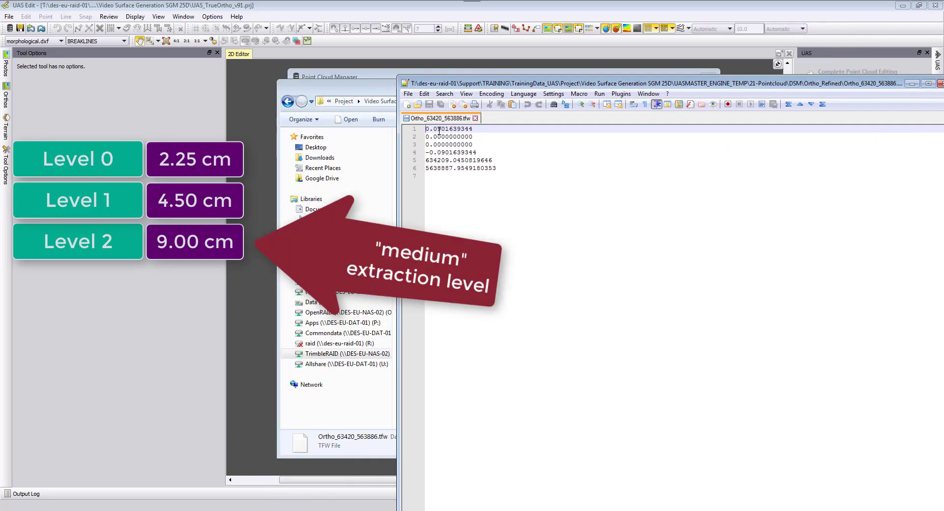
{"action": "left_click_drag", "start_coordinate": [441, 130], "coordinate": [426, 134]}
{"action": "left_click", "coordinate": [940, 83]}
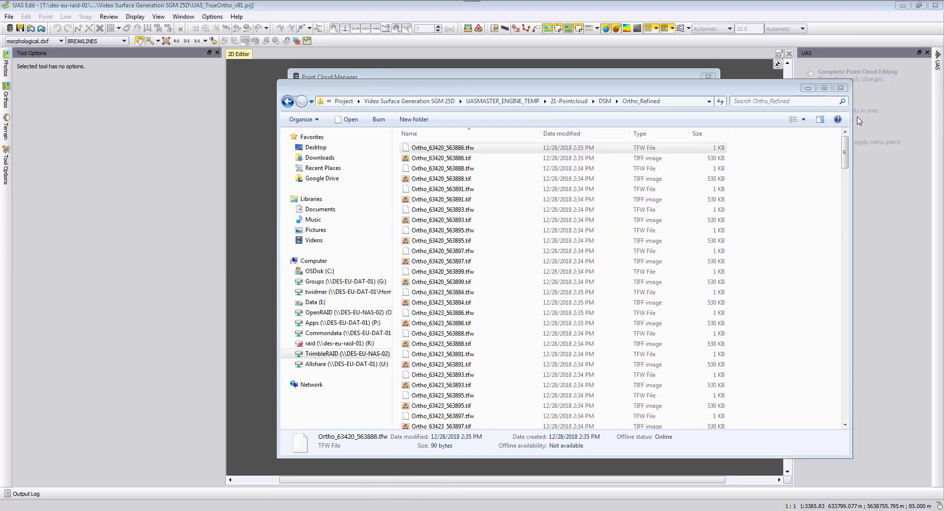
{"action": "left_click", "coordinate": [434, 156]}
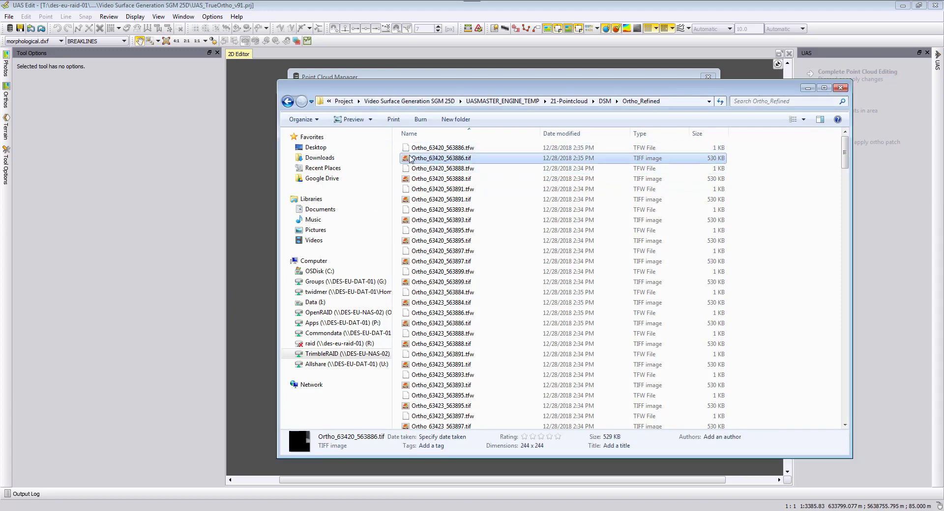
{"action": "double_click", "coordinate": [423, 160]}
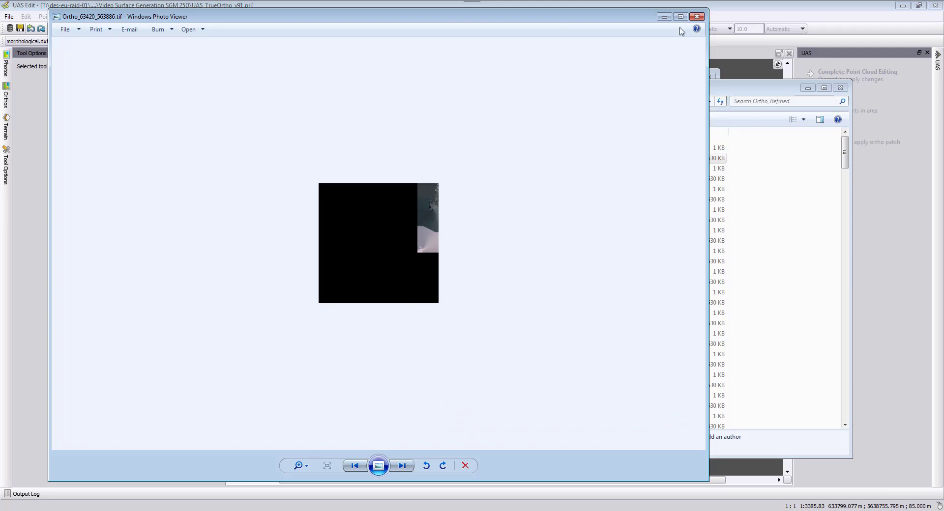
{"action": "left_click", "coordinate": [697, 16]}
{"action": "double_click", "coordinate": [445, 385]}
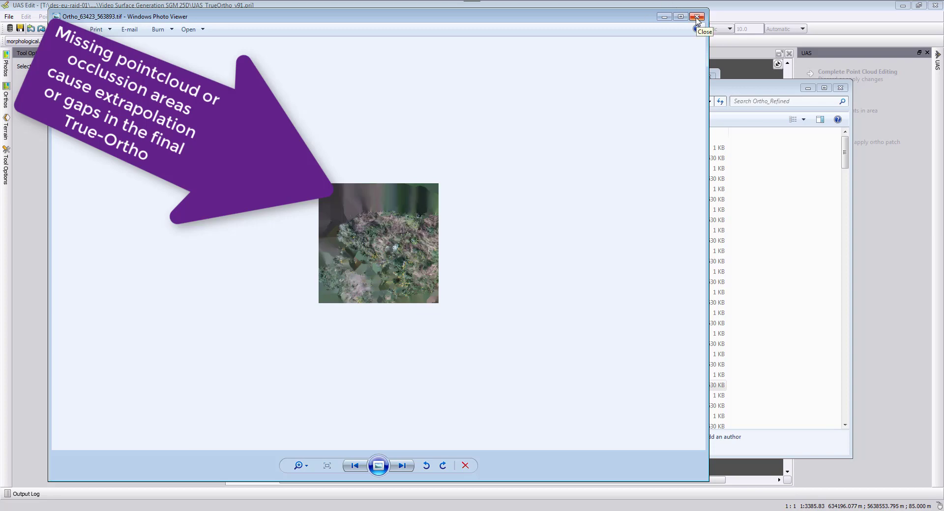
{"action": "left_click", "coordinate": [696, 17]}
{"action": "scroll", "coordinate": [607, 269], "scroll_direction": "down", "scroll_amount": 14}
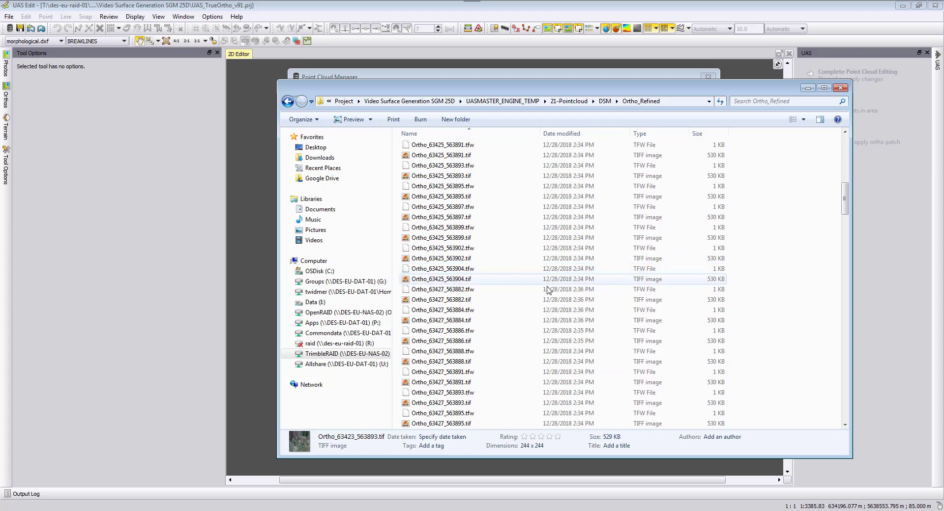
{"action": "left_click", "coordinate": [448, 299]}
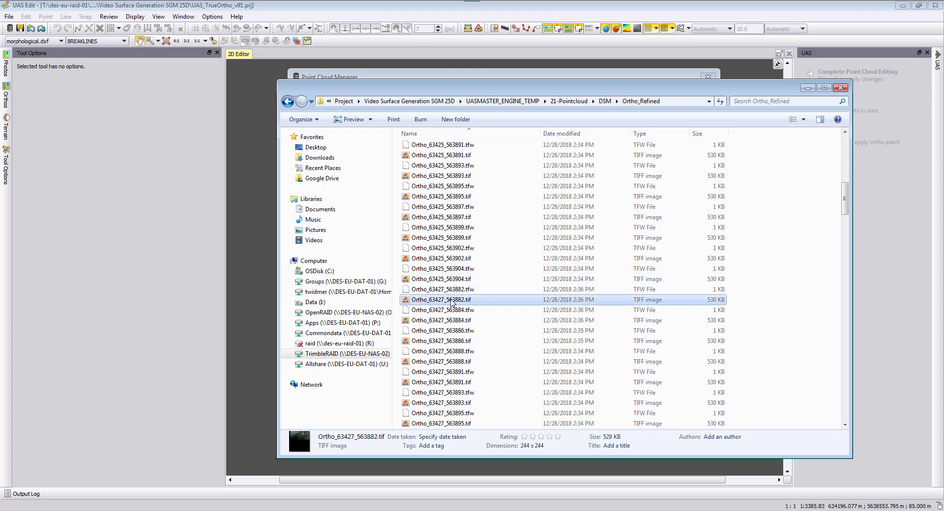
{"action": "left_click", "coordinate": [460, 259]}
{"action": "scroll", "coordinate": [460, 260], "scroll_direction": "down", "scroll_amount": 5}
{"action": "left_click", "coordinate": [461, 374]}
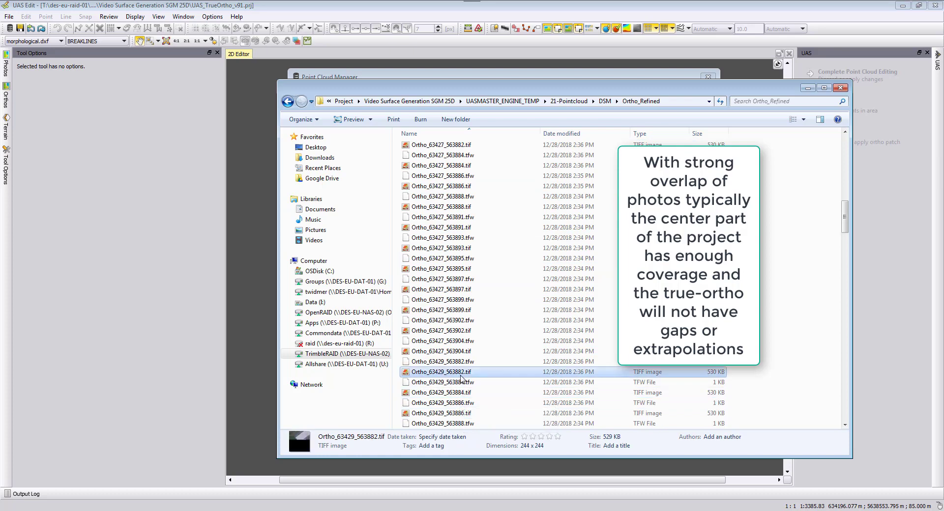
{"action": "scroll", "coordinate": [461, 378], "scroll_direction": "down", "scroll_amount": 5}
{"action": "left_click", "coordinate": [463, 362]}
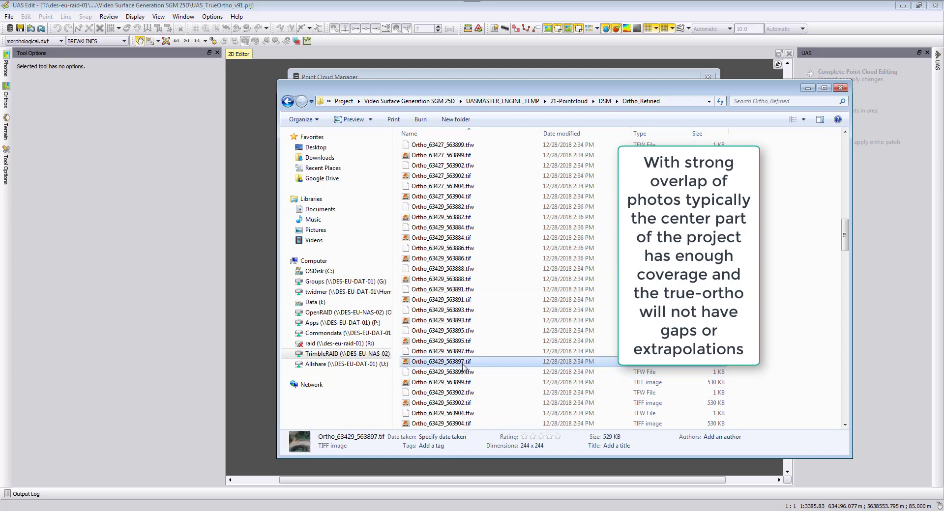
{"action": "double_click", "coordinate": [462, 363]}
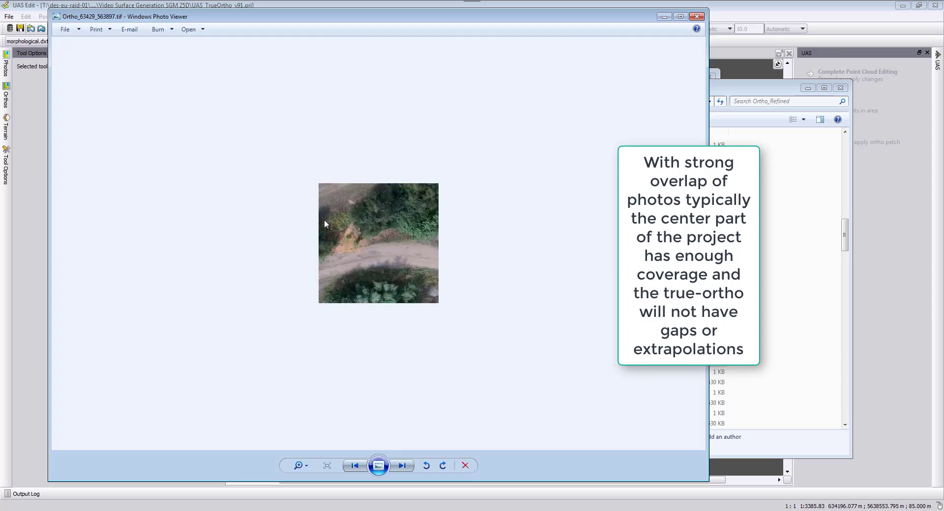
{"action": "left_click_drag", "start_coordinate": [298, 465], "coordinate": [312, 432]}
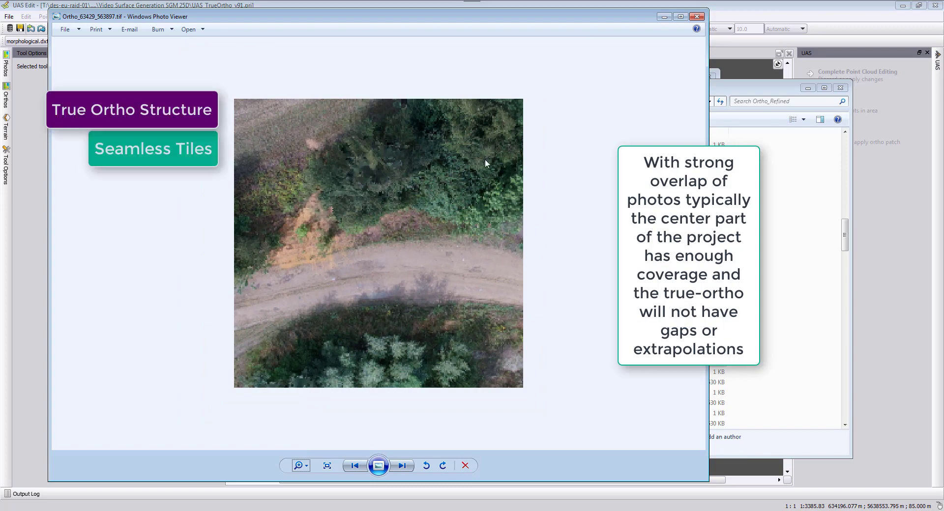
{"action": "left_click", "coordinate": [697, 17]}
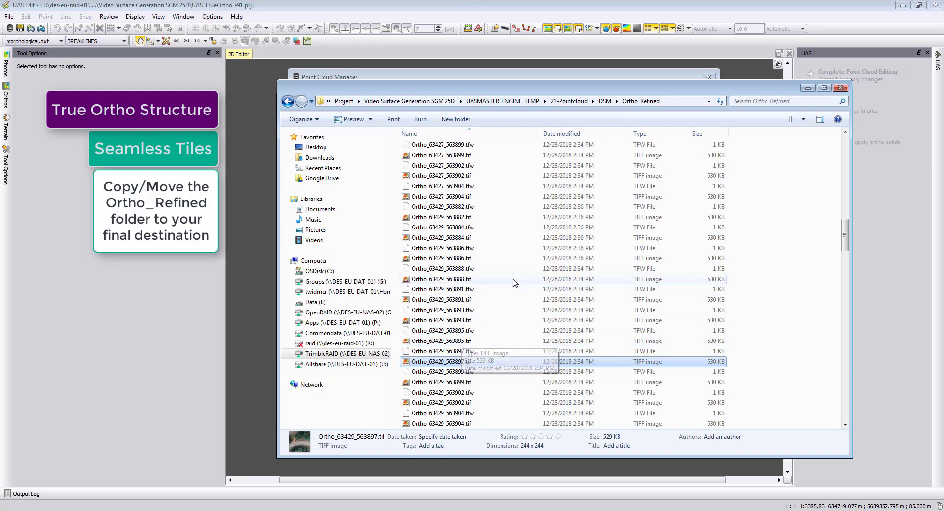
Go back to UASMASTER_ENGINE_TEMP and open TrimbleReport.log from 21-Pointcloud in Notepad.
{"action": "left_click", "coordinate": [605, 101]}
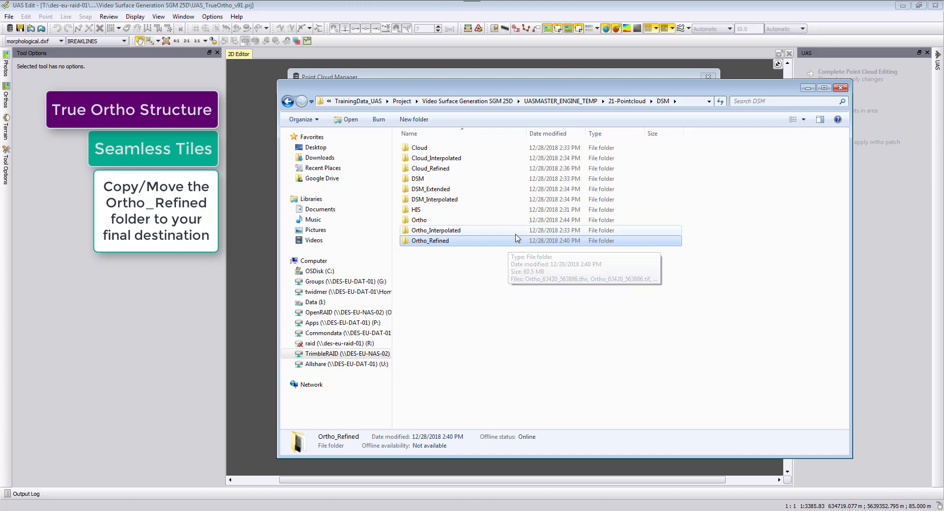
{"action": "left_click", "coordinate": [563, 102]}
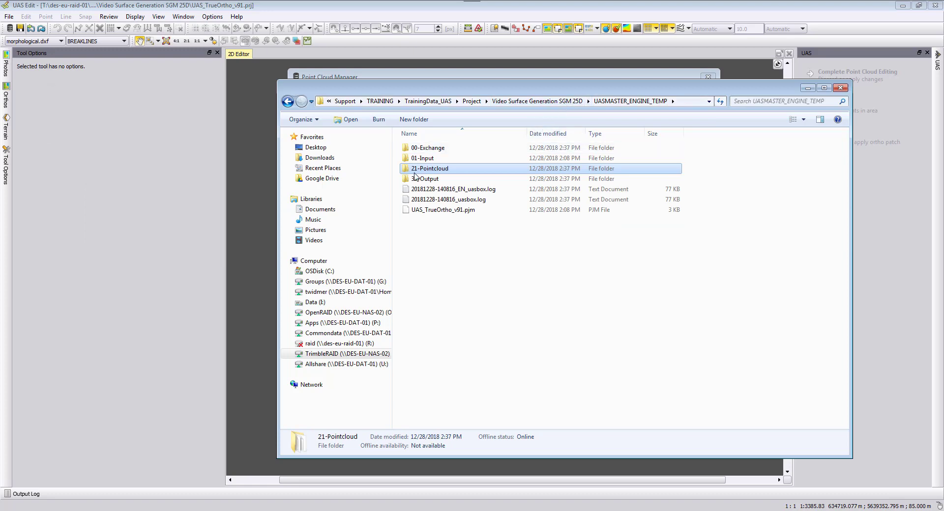
{"action": "double_click", "coordinate": [431, 170]}
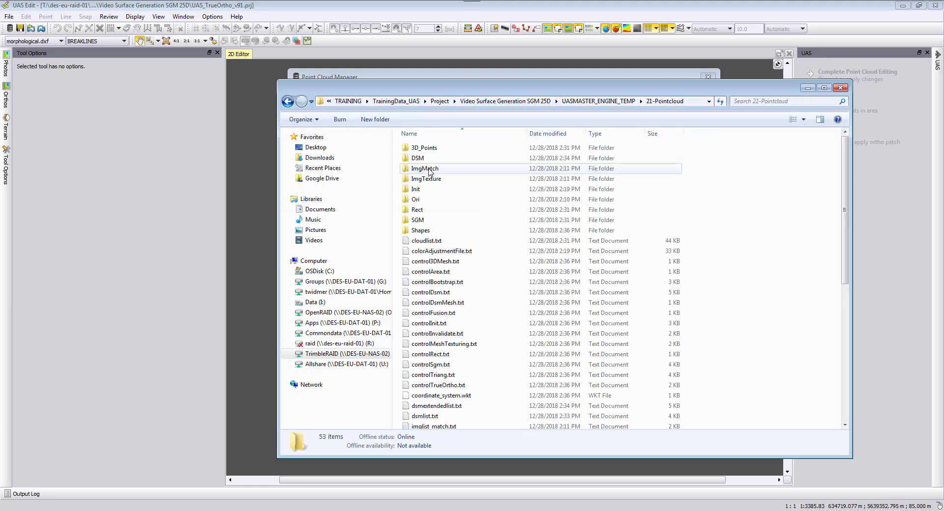
{"action": "scroll", "coordinate": [443, 295], "scroll_direction": "down", "scroll_amount": 8}
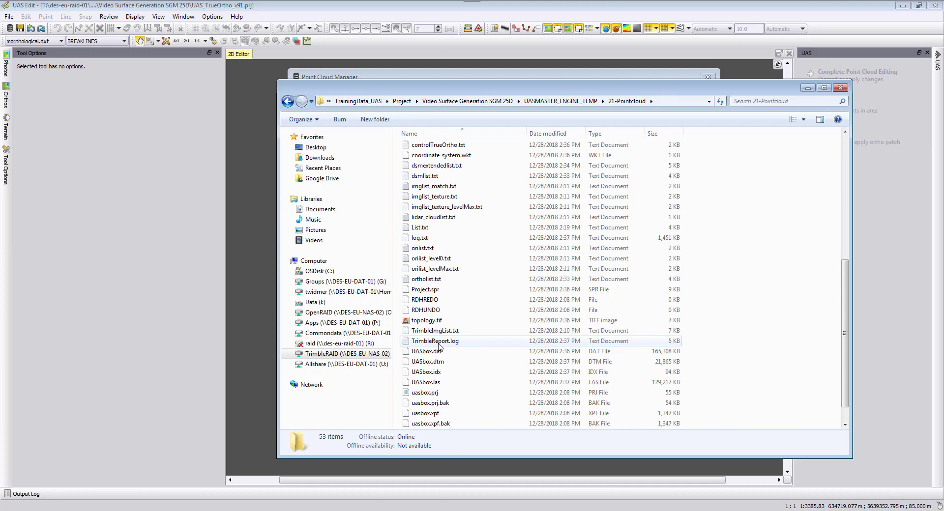
{"action": "left_click", "coordinate": [449, 343]}
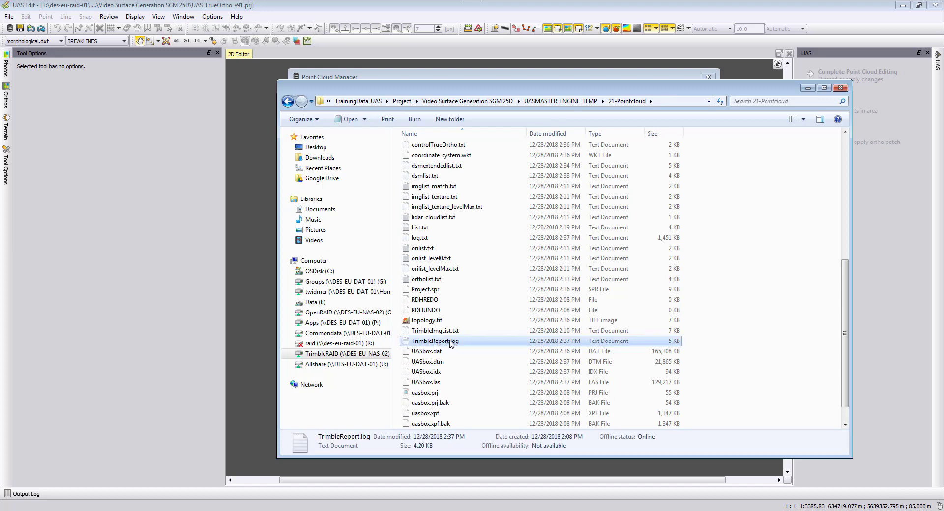
{"action": "double_click", "coordinate": [451, 340]}
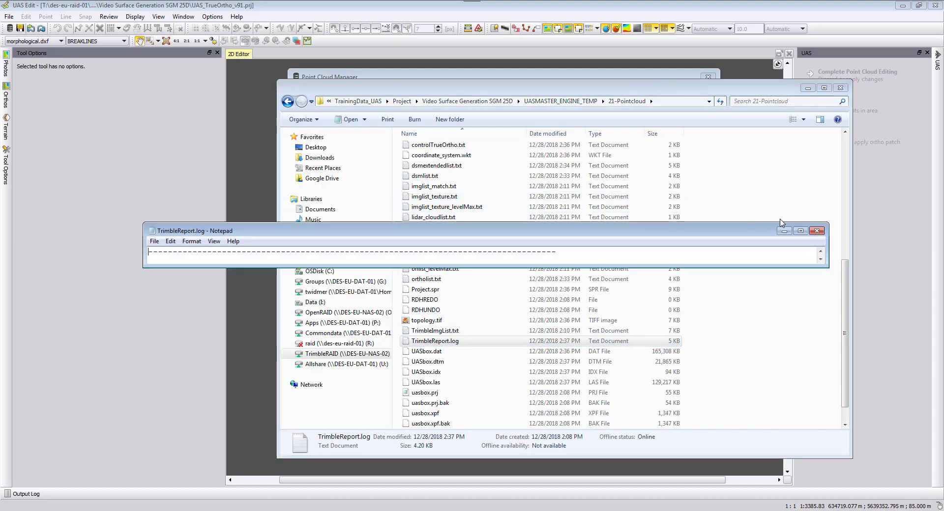
{"action": "left_click", "coordinate": [800, 231]}
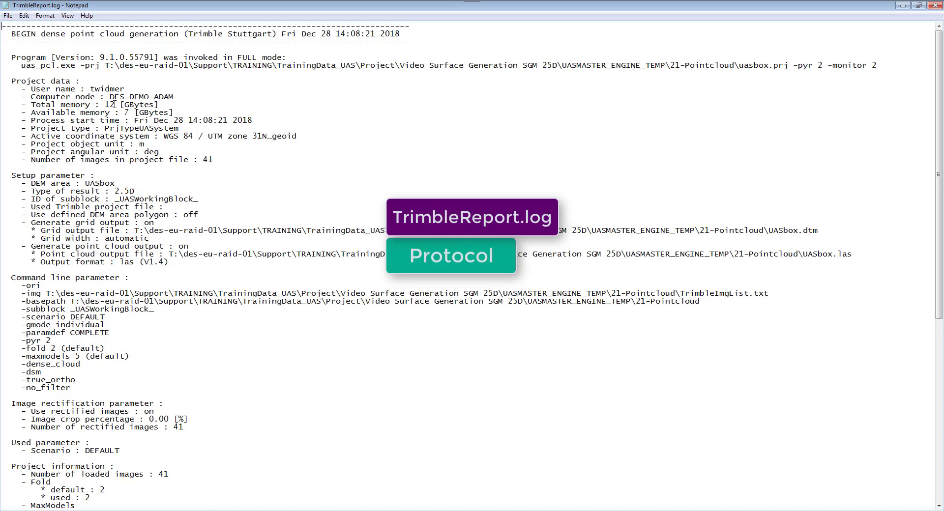
{"action": "scroll", "coordinate": [104, 333], "scroll_direction": "down", "scroll_amount": 4}
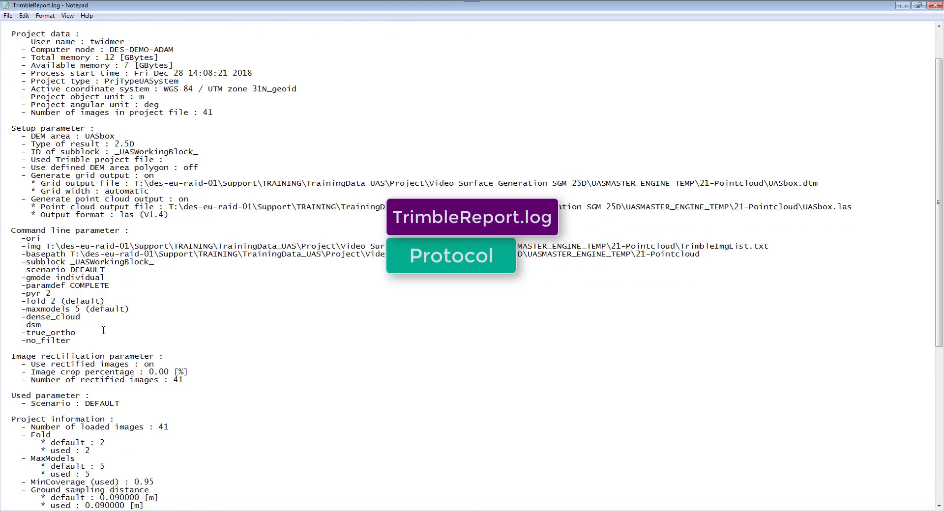
{"action": "left_click_drag", "start_coordinate": [51, 245], "coordinate": [12, 245]}
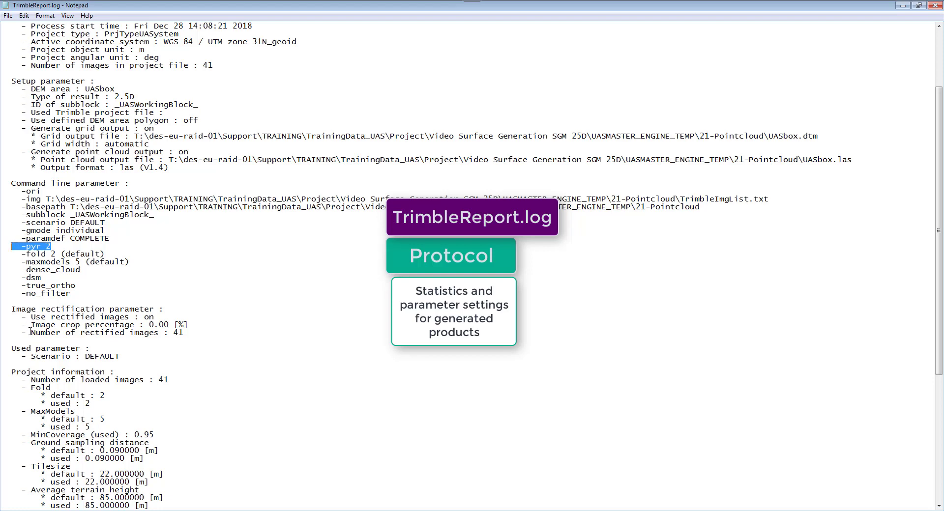
{"action": "scroll", "coordinate": [30, 332], "scroll_direction": "down", "scroll_amount": 6}
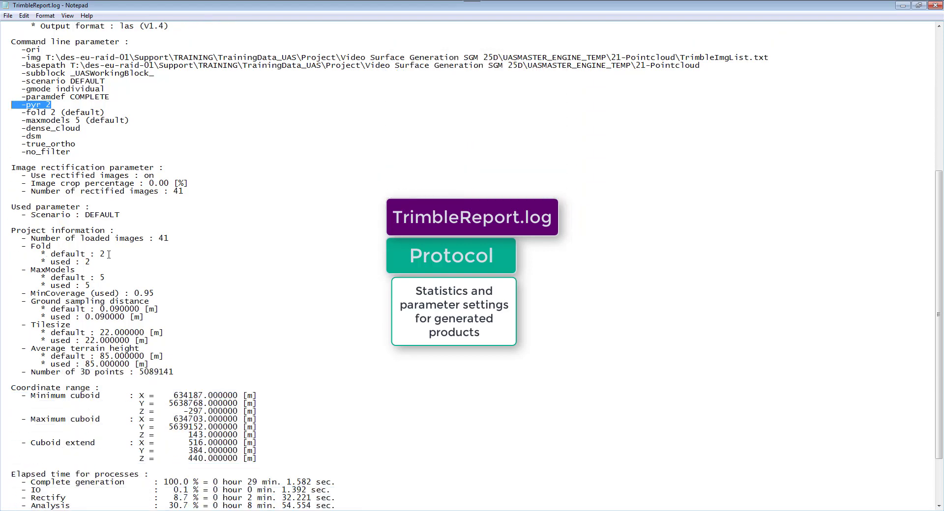
{"action": "left_click_drag", "start_coordinate": [109, 254], "coordinate": [33, 254]}
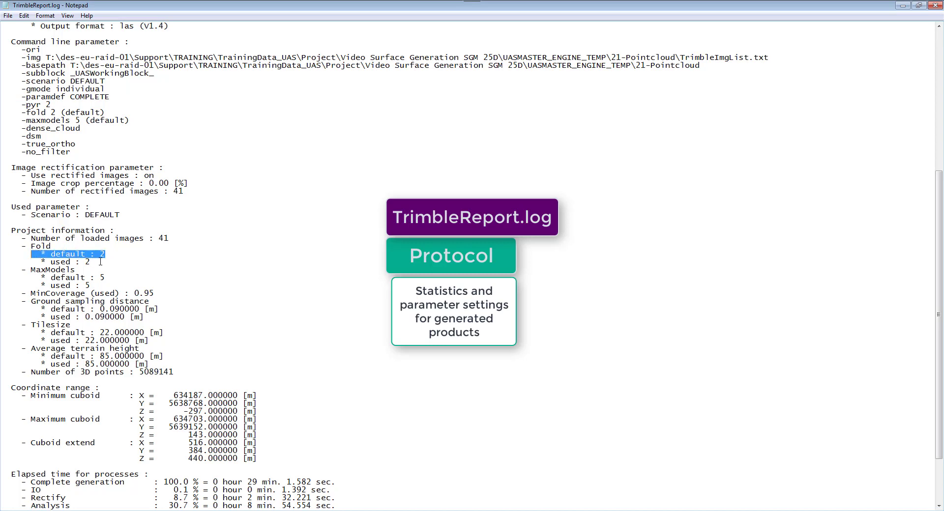
{"action": "left_click_drag", "start_coordinate": [101, 262], "coordinate": [36, 262]}
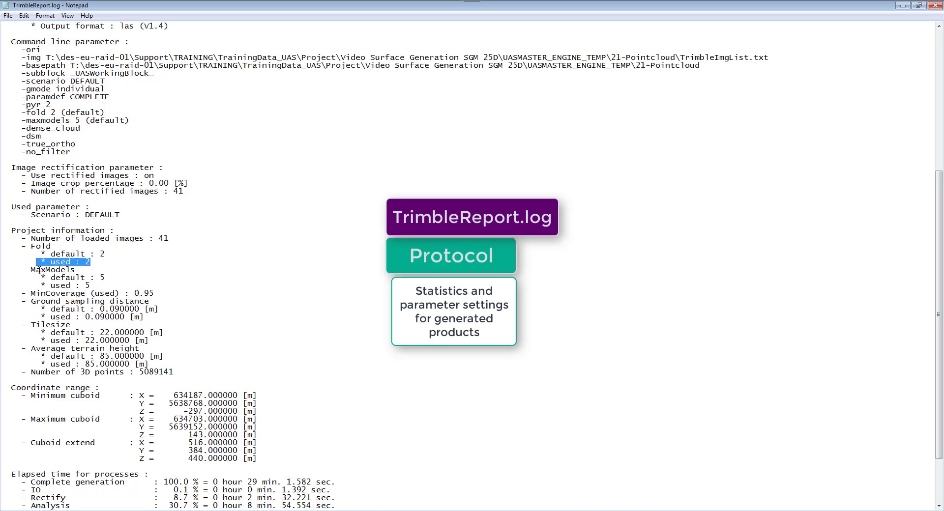
{"action": "left_click_drag", "start_coordinate": [106, 277], "coordinate": [16, 278]}
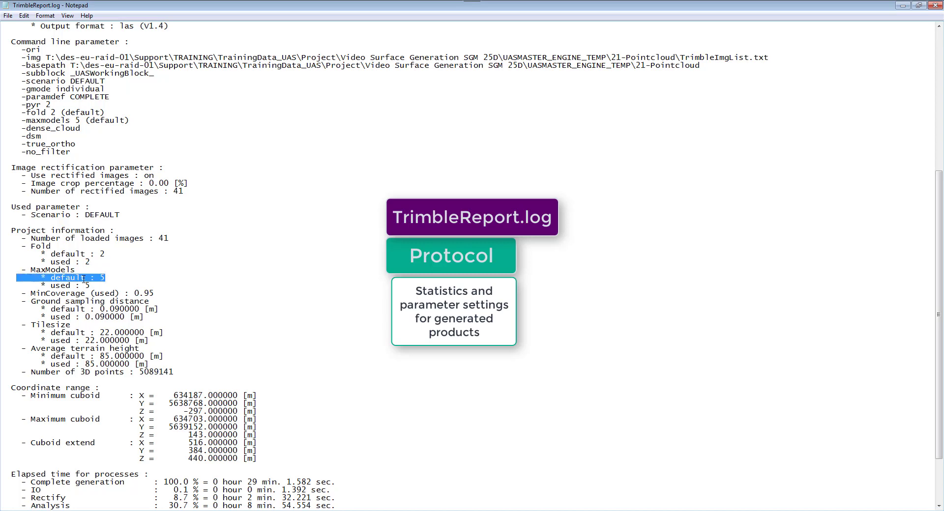
{"action": "left_click_drag", "start_coordinate": [92, 286], "coordinate": [163, 317]}
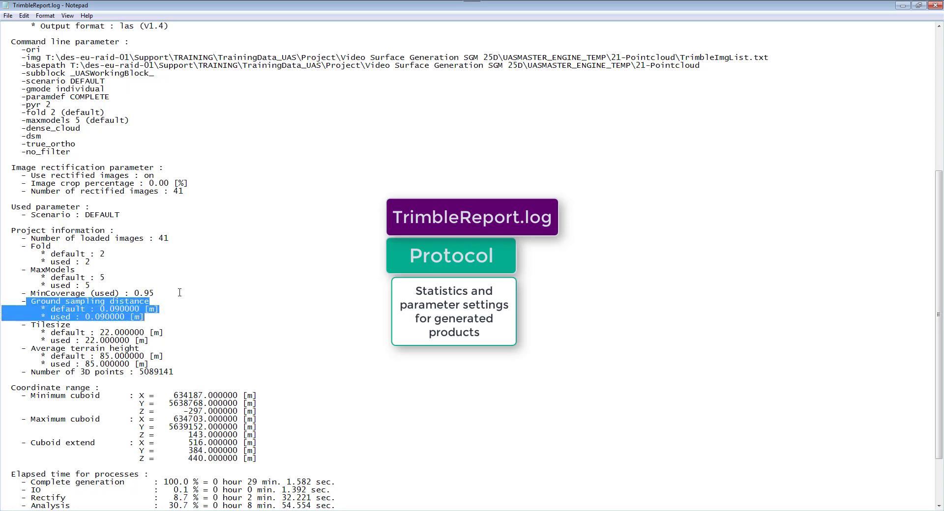
{"action": "left_click", "coordinate": [173, 295]}
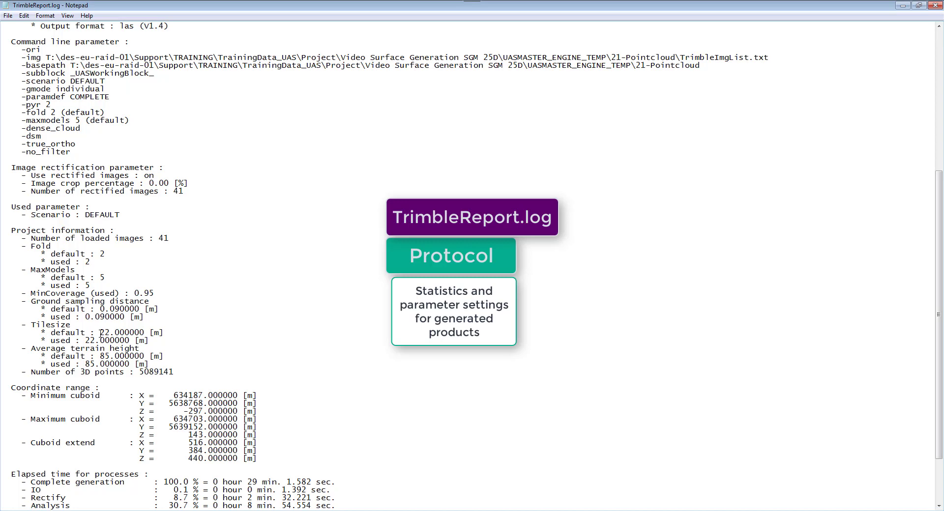
{"action": "scroll", "coordinate": [161, 333], "scroll_direction": "down", "scroll_amount": 1}
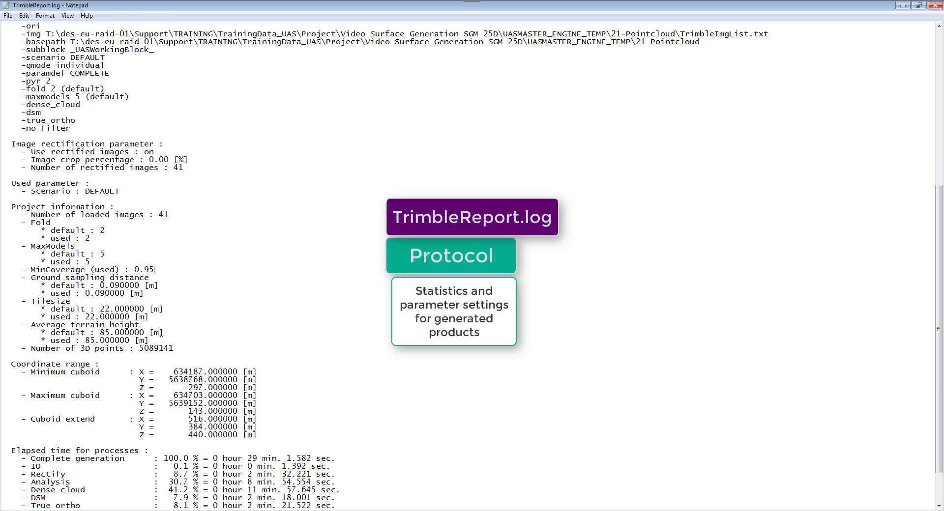
{"action": "scroll", "coordinate": [161, 332], "scroll_direction": "down", "scroll_amount": 2}
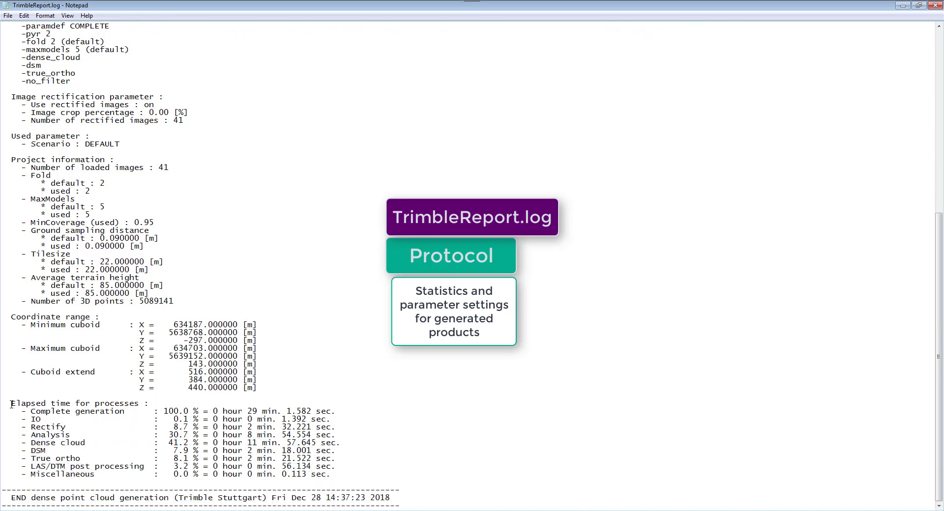
{"action": "left_click_drag", "start_coordinate": [11, 404], "coordinate": [381, 467]}
{"action": "left_click_drag", "start_coordinate": [12, 458], "coordinate": [343, 464]}
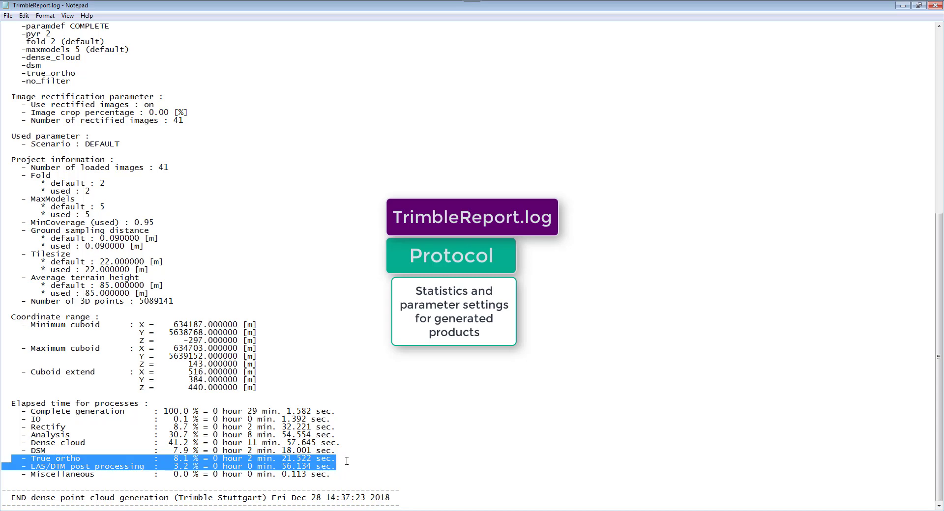
{"action": "left_click", "coordinate": [354, 447]}
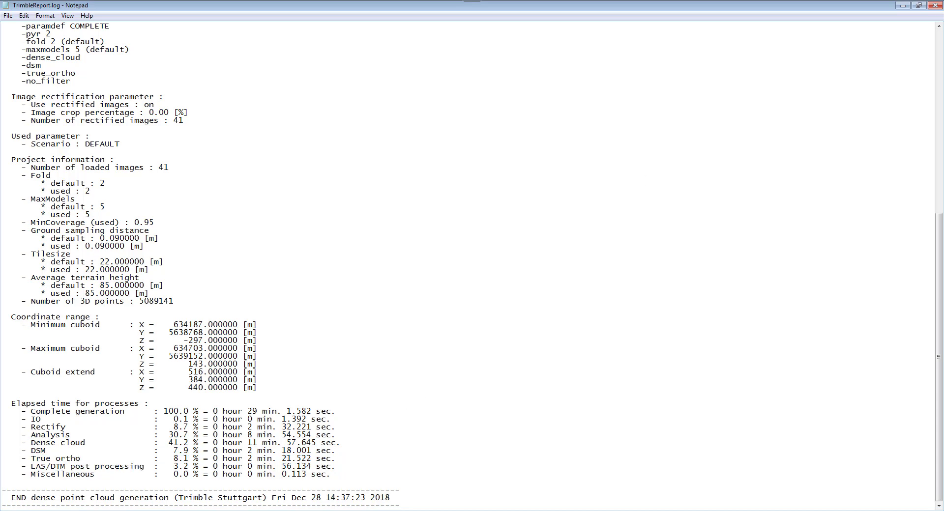
Close Notepad and Explorer, outline a small area at the site's north edge, and start point cloud editing.
{"action": "left_click", "coordinate": [934, 6]}
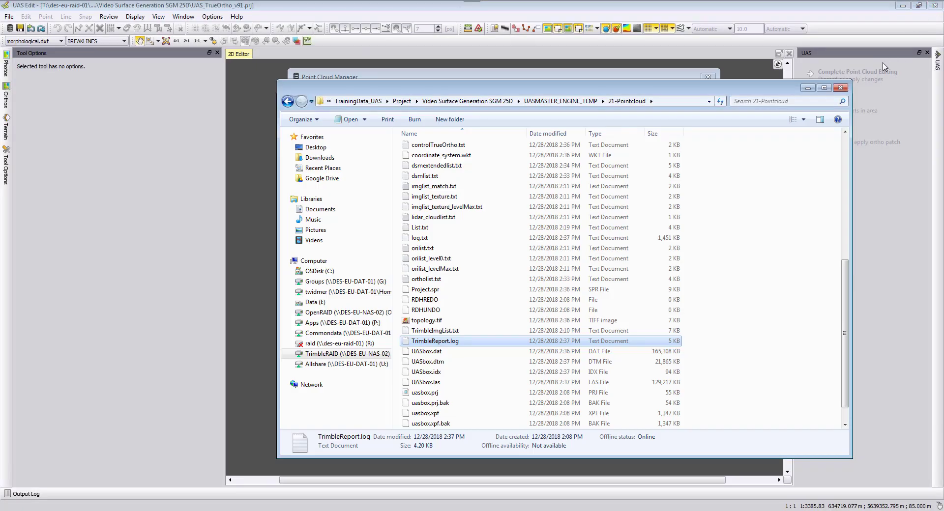
{"action": "left_click", "coordinate": [811, 87]}
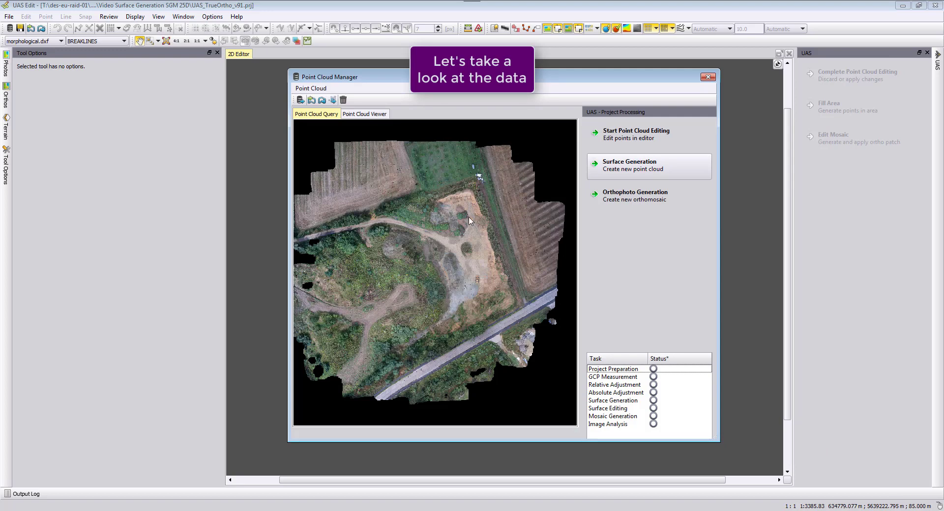
{"action": "left_click_drag", "start_coordinate": [459, 164], "coordinate": [477, 181]}
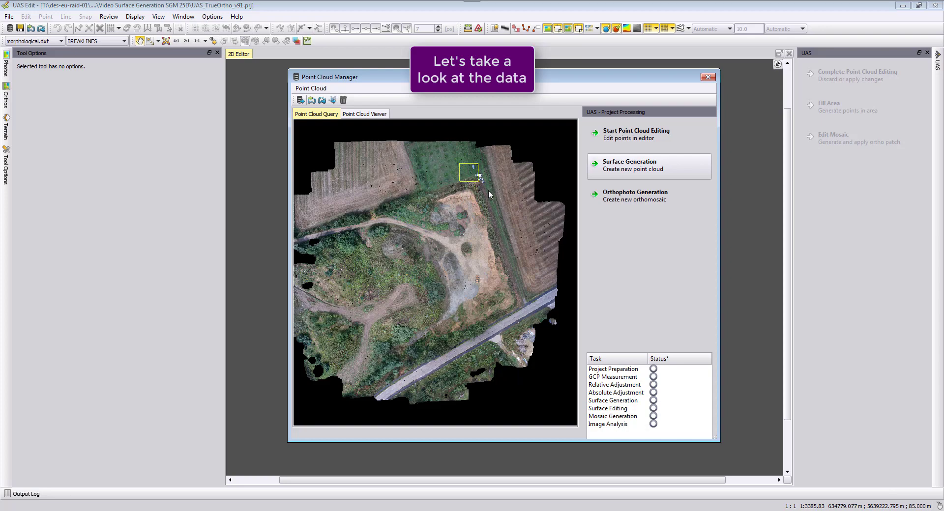
{"action": "left_click", "coordinate": [637, 134]}
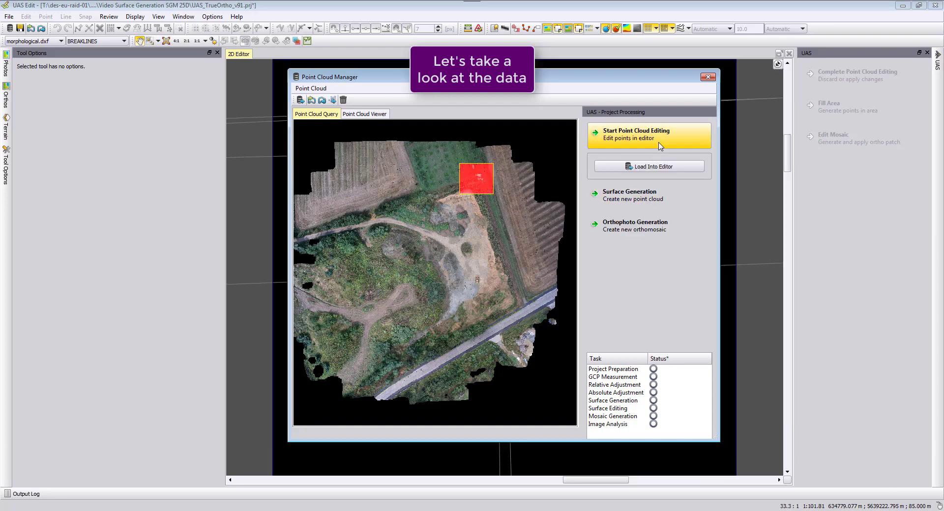
Load the queried points into the editor and view them in true colour, briefly with contours.
{"action": "left_click", "coordinate": [655, 167]}
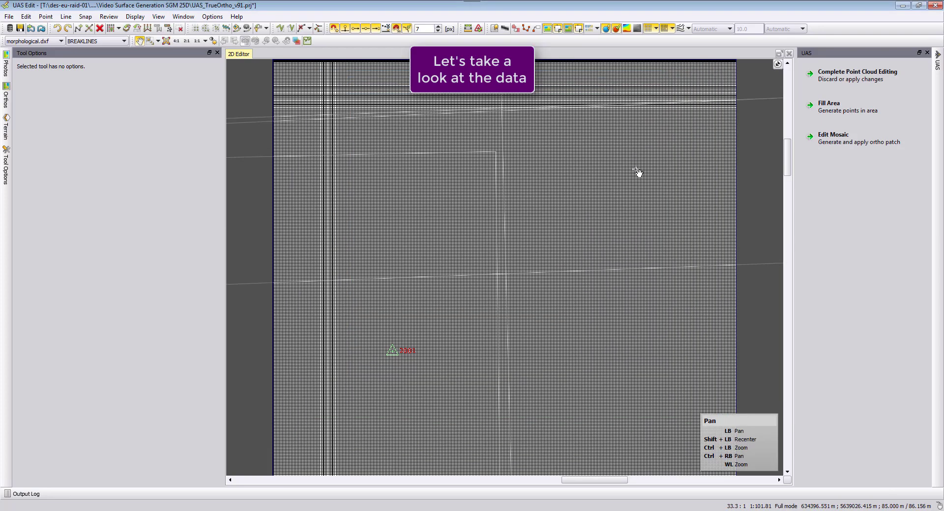
{"action": "left_click", "coordinate": [656, 29]}
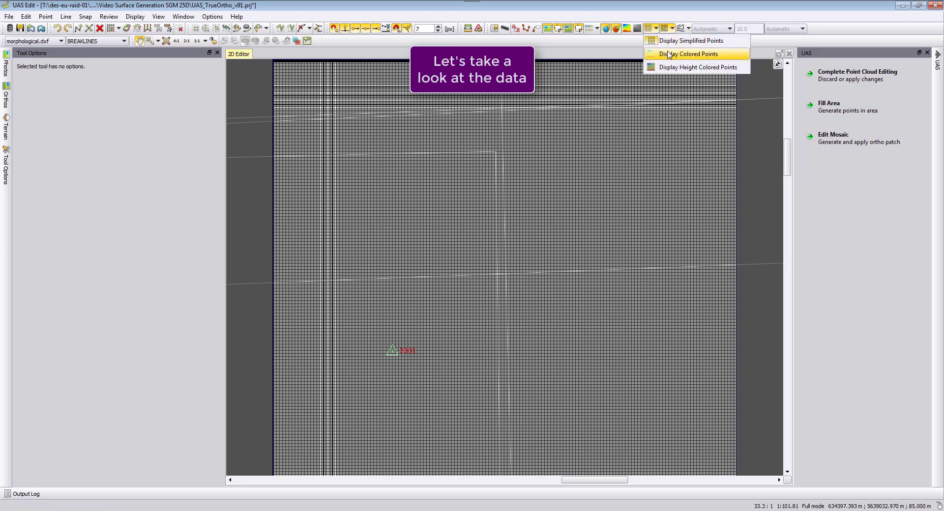
{"action": "left_click", "coordinate": [669, 53]}
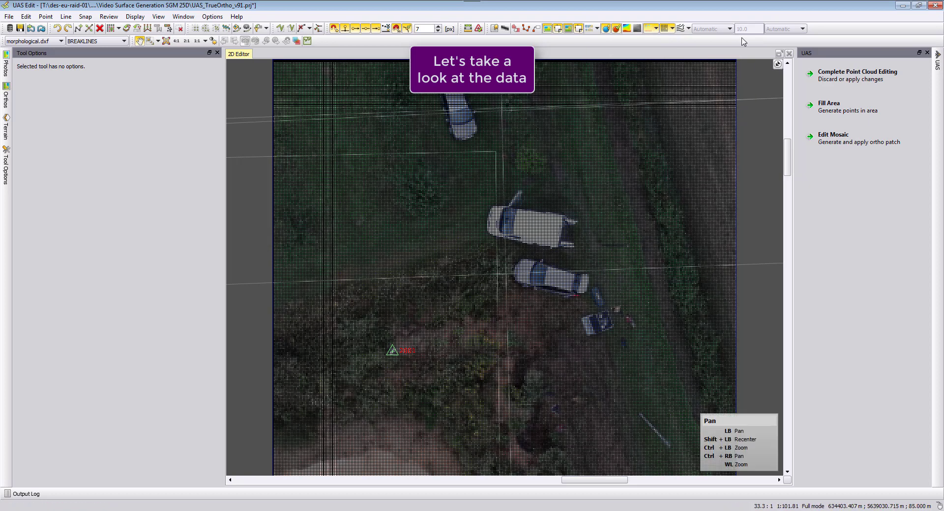
{"action": "left_click", "coordinate": [681, 29]}
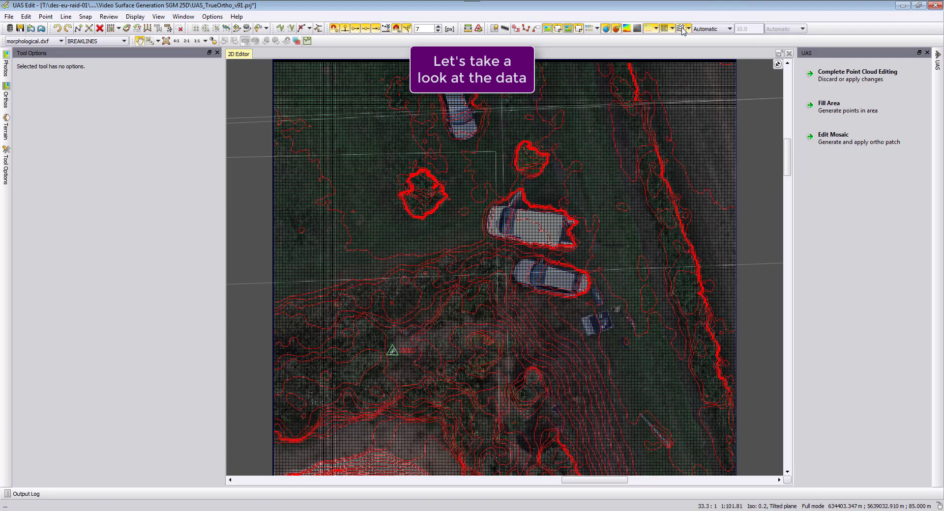
{"action": "left_click", "coordinate": [681, 29]}
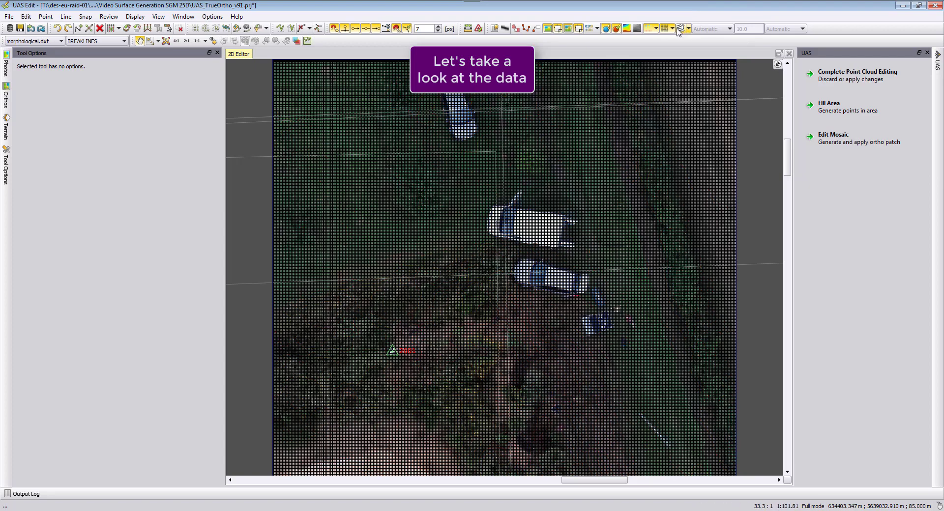
Display the point cloud as shaded relief, briefly overlaying contour lines.
{"action": "left_click", "coordinate": [638, 29]}
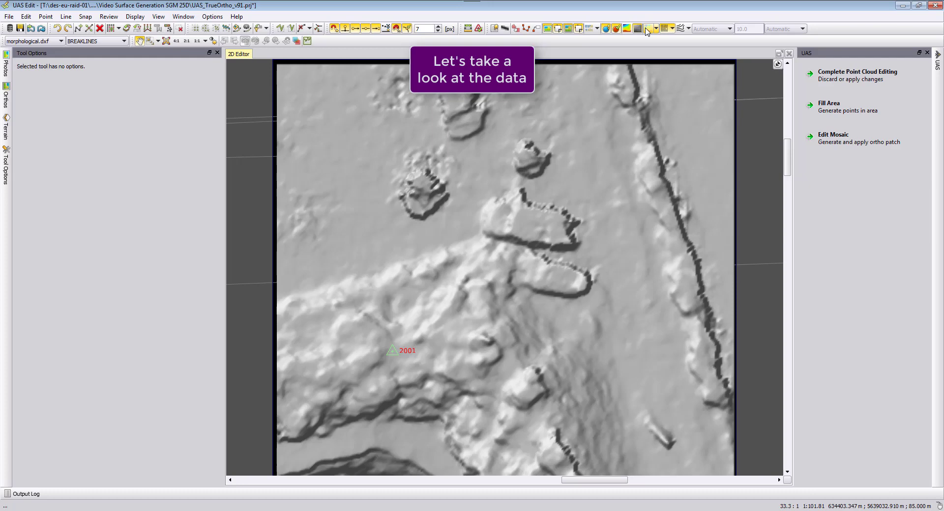
{"action": "left_click", "coordinate": [680, 29]}
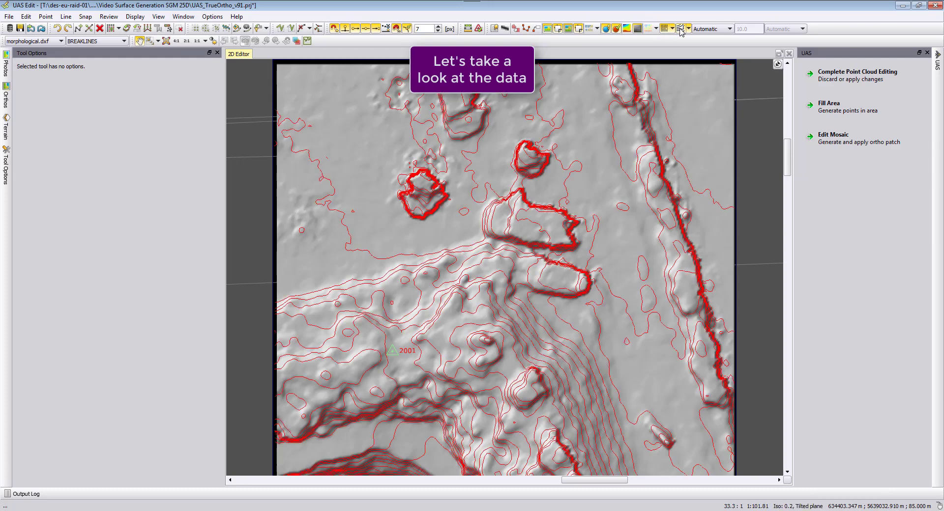
{"action": "left_click", "coordinate": [680, 29]}
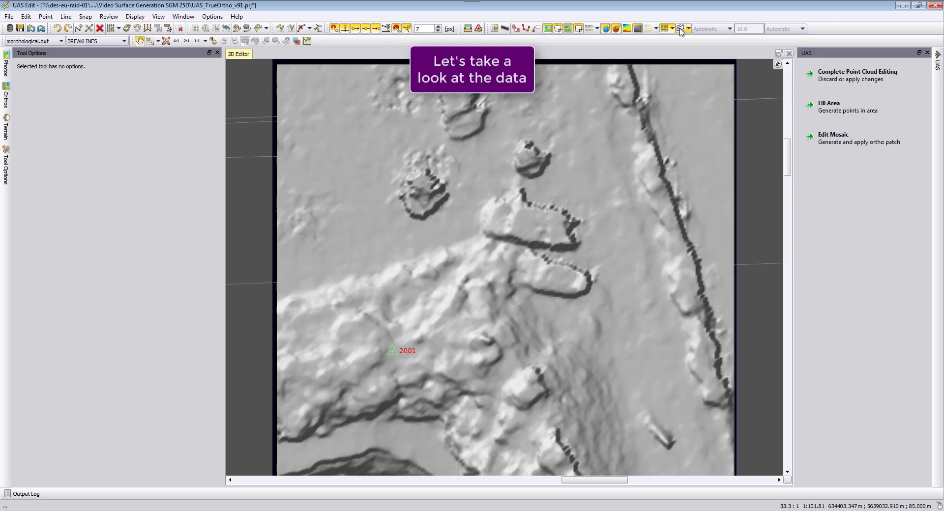
Complete point cloud editing and discard the edits.
{"action": "left_click", "coordinate": [849, 73]}
{"action": "left_click", "coordinate": [847, 123]}
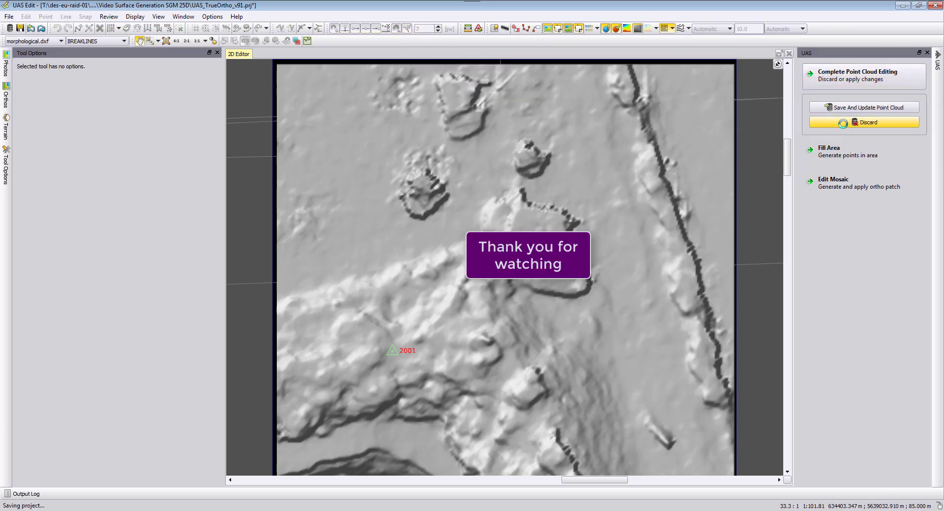